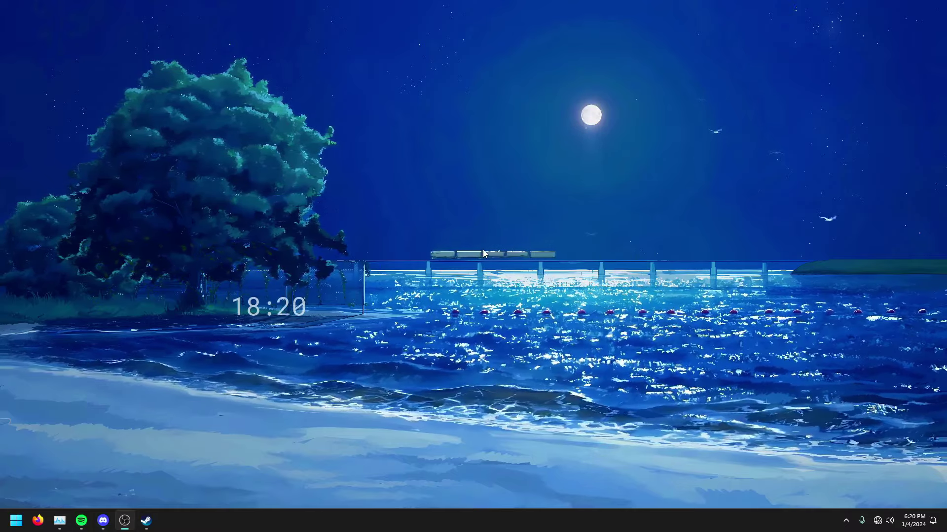
Open the NVIDIA Control Panel from the desktop and check that Enable Developer Settings is turned on
{"action": "right_click", "coordinate": [483, 250]}
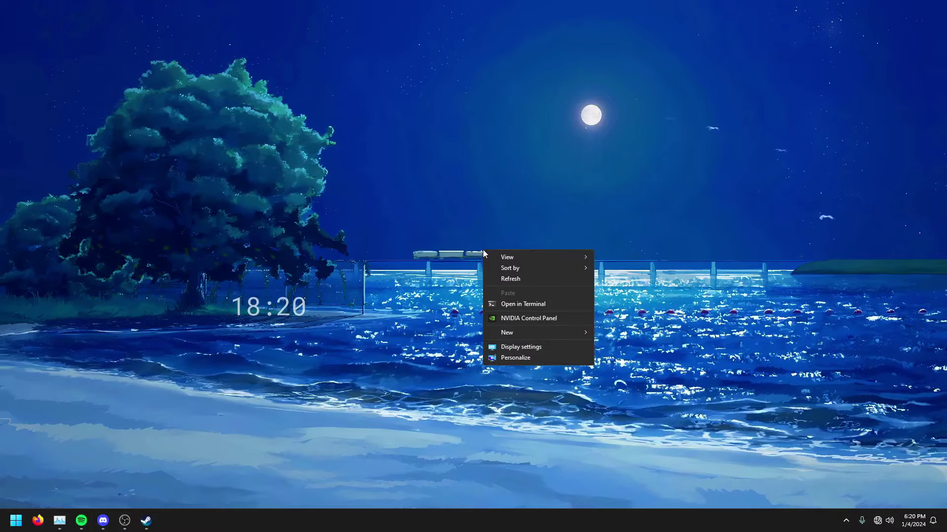
{"action": "left_click", "coordinate": [522, 319]}
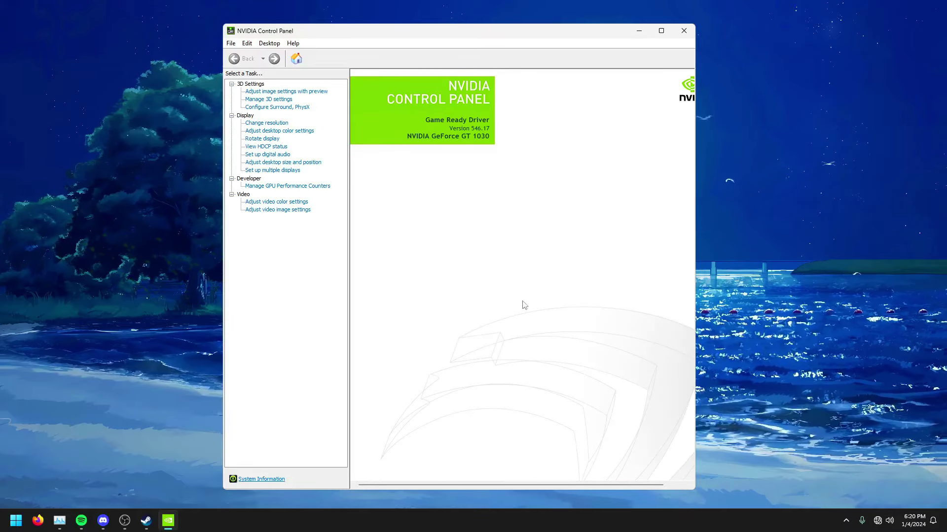
{"action": "right_click", "coordinate": [730, 213]}
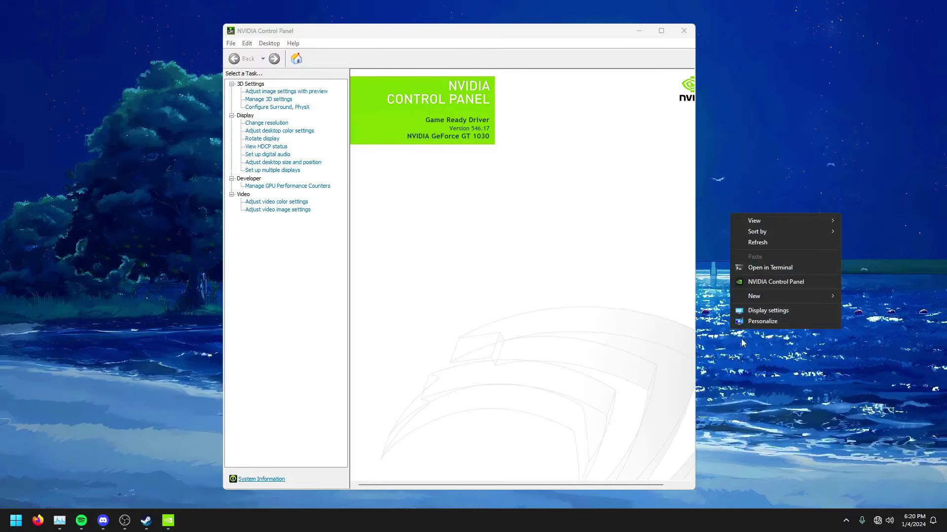
{"action": "left_click", "coordinate": [775, 282]}
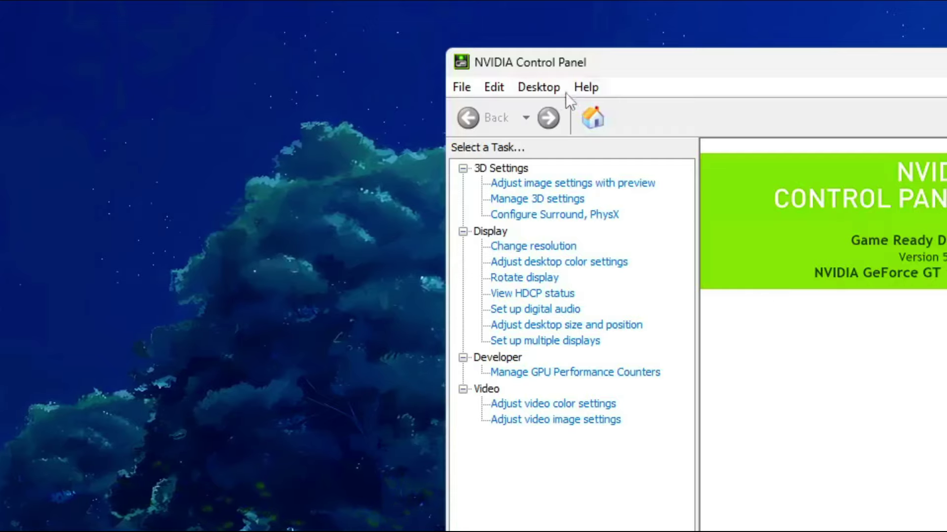
{"action": "left_click", "coordinate": [532, 88]}
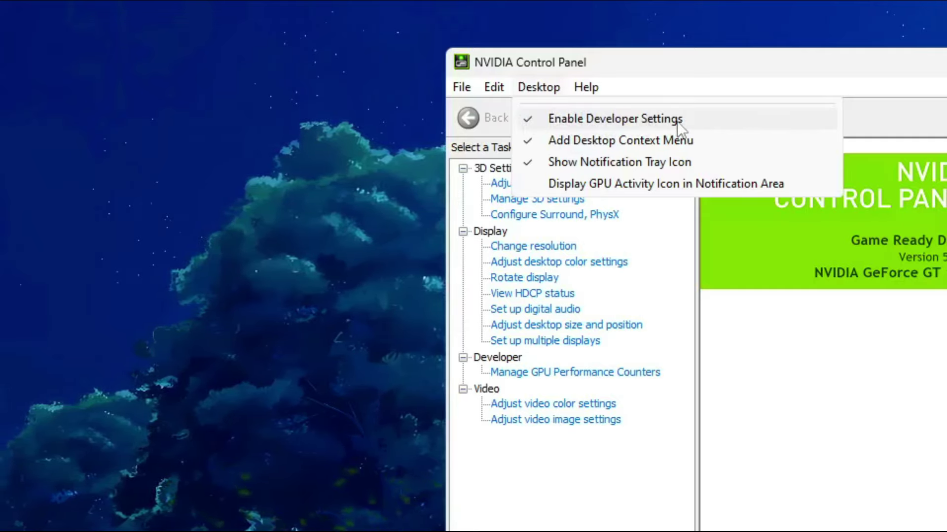
{"action": "left_click", "coordinate": [871, 474]}
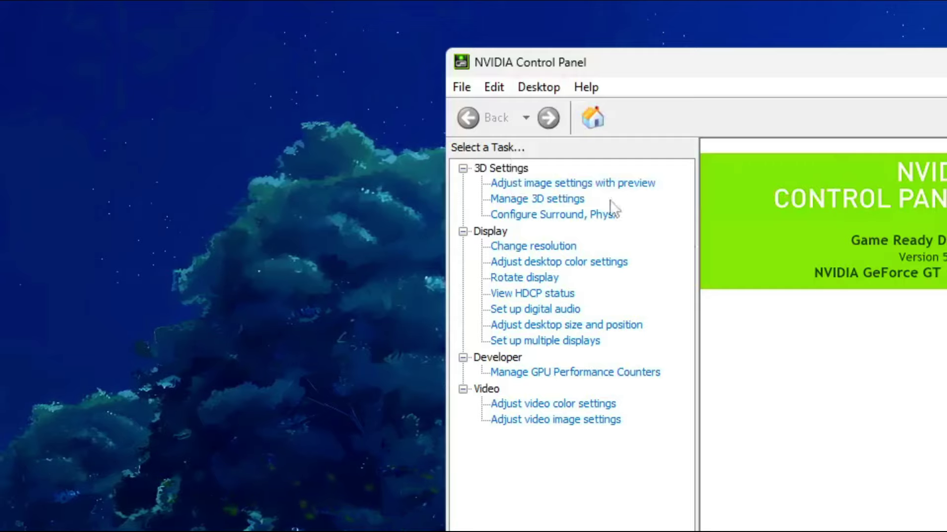
Set the image settings with preview to use the advanced 3D image settings
{"action": "left_click", "coordinate": [487, 170]}
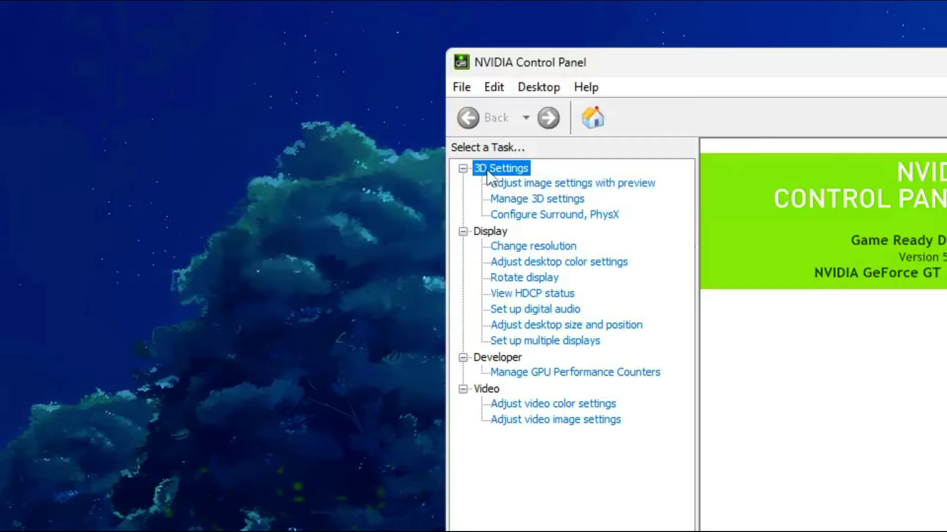
{"action": "left_click", "coordinate": [523, 185]}
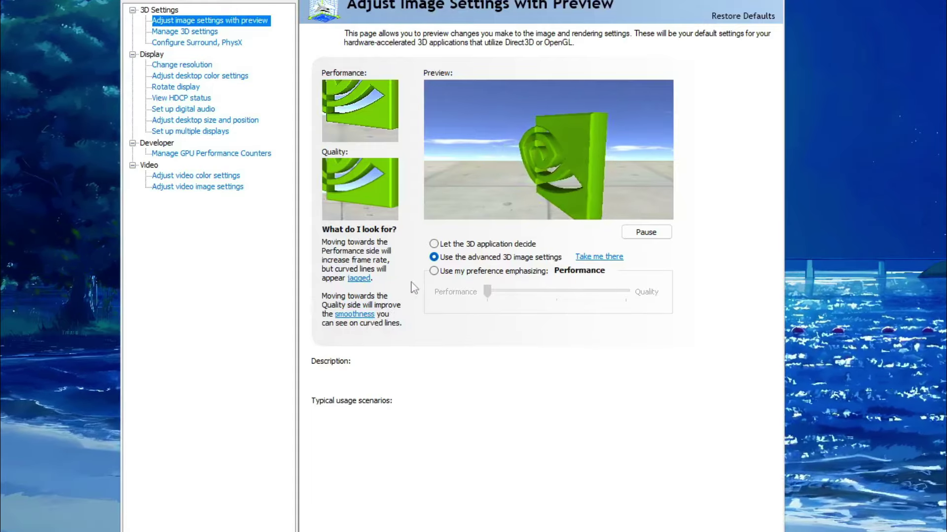
{"action": "mouse_move", "coordinate": [434, 274]}
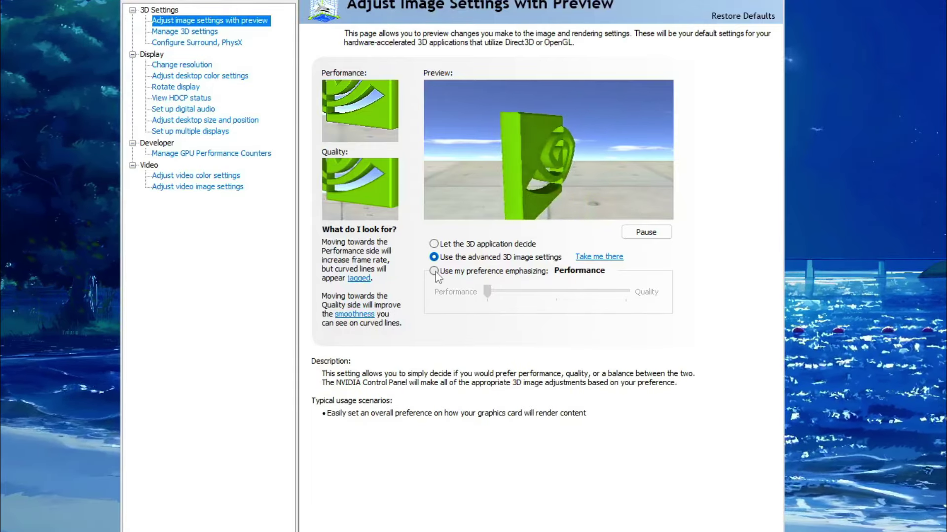
{"action": "left_click", "coordinate": [434, 273]}
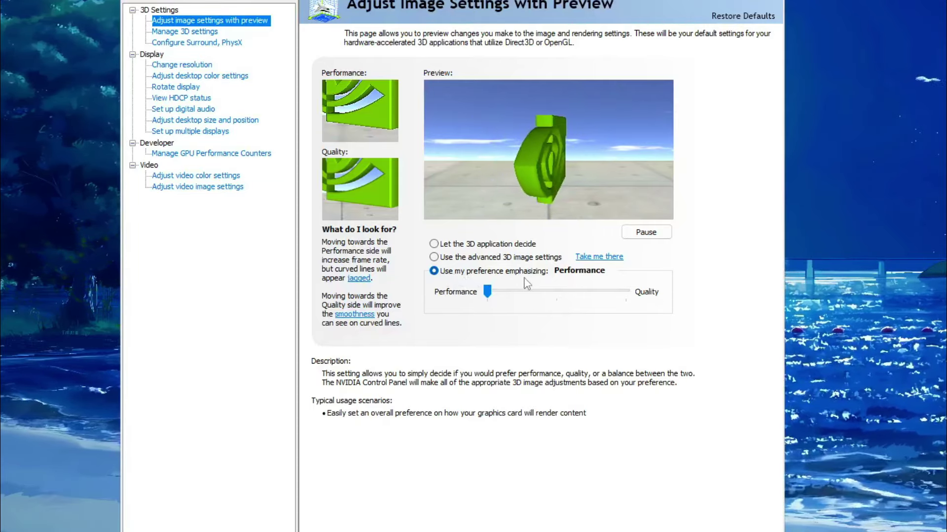
{"action": "mouse_move", "coordinate": [490, 295]}
{"action": "left_mouse_down"}
{"action": "mouse_move", "coordinate": [612, 293]}
{"action": "mouse_move", "coordinate": [493, 295]}
{"action": "left_mouse_up"}
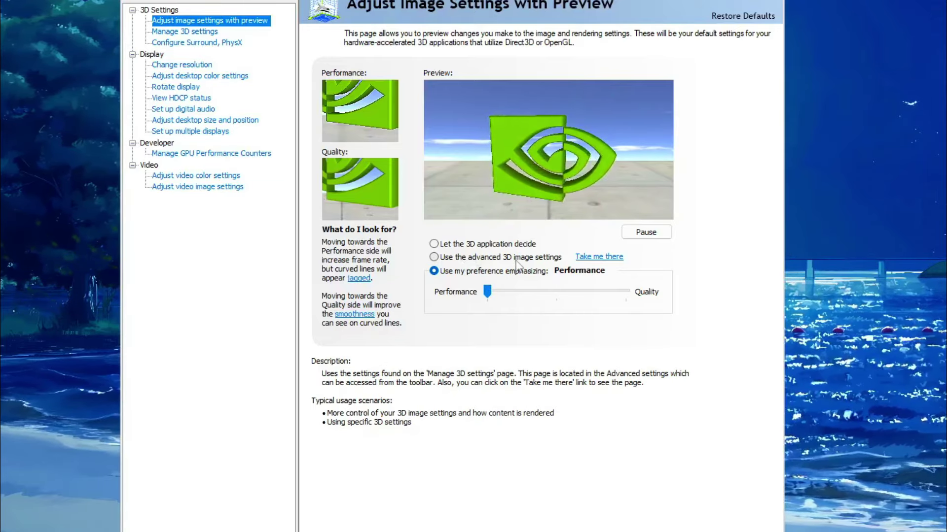
{"action": "left_click", "coordinate": [434, 257]}
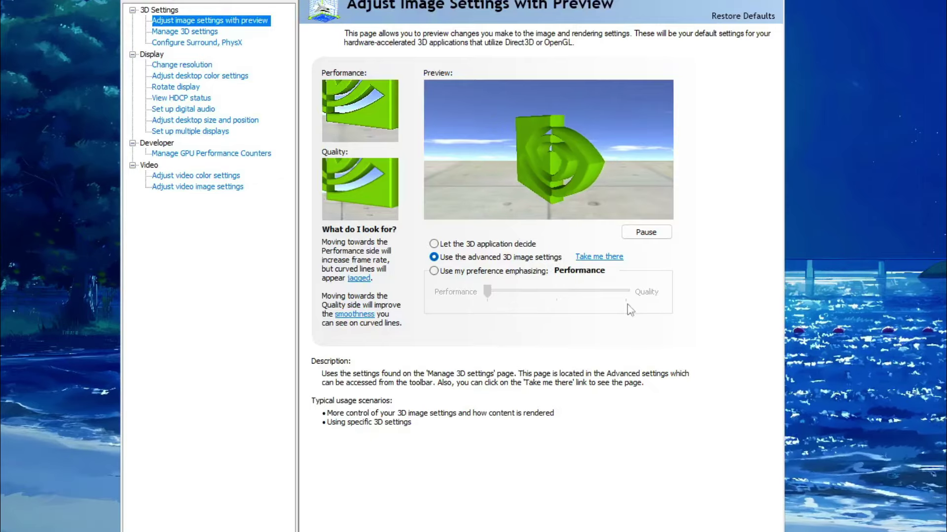
Set Antialiasing - Gamma correction to On in the global 3D settings
{"action": "left_click", "coordinate": [195, 32]}
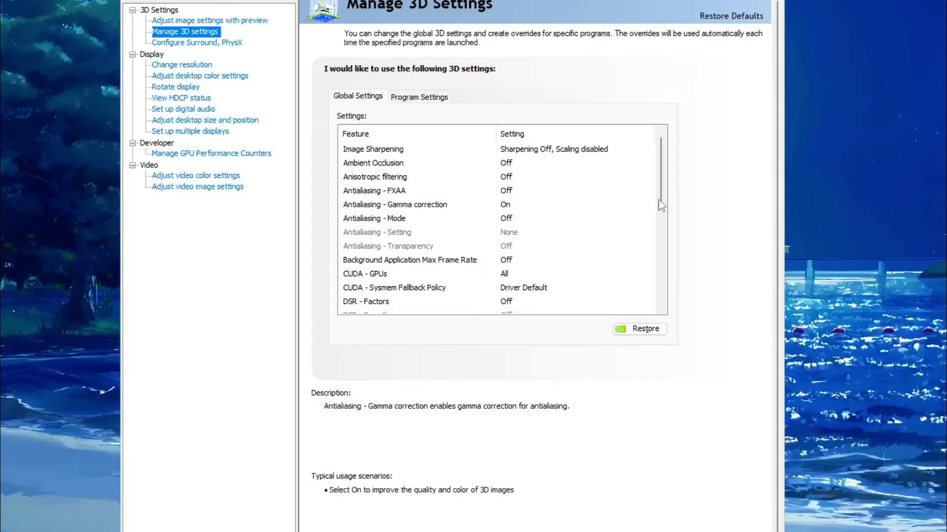
{"action": "left_click_drag", "start_coordinate": [665, 170], "coordinate": [666, 267]}
{"action": "scroll", "coordinate": [667, 268], "scroll_direction": "up", "scroll_amount": 8}
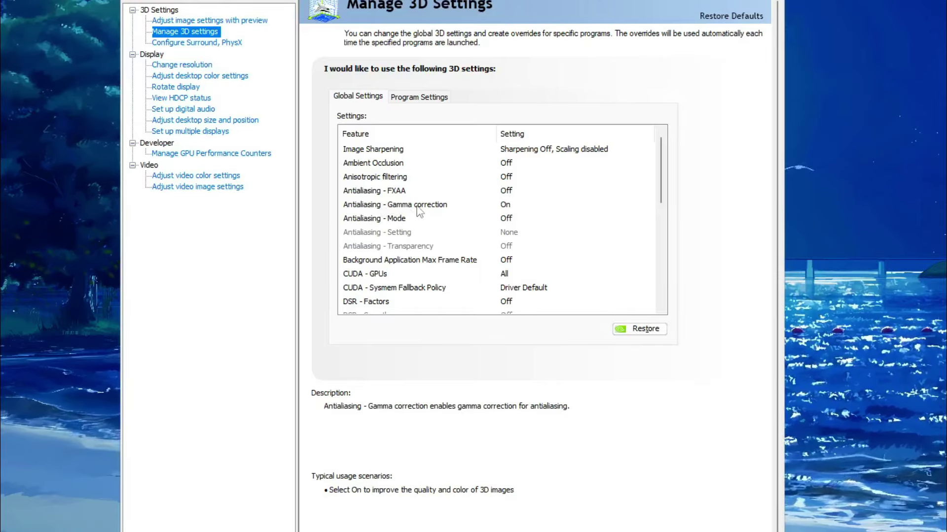
{"action": "left_click", "coordinate": [508, 206]}
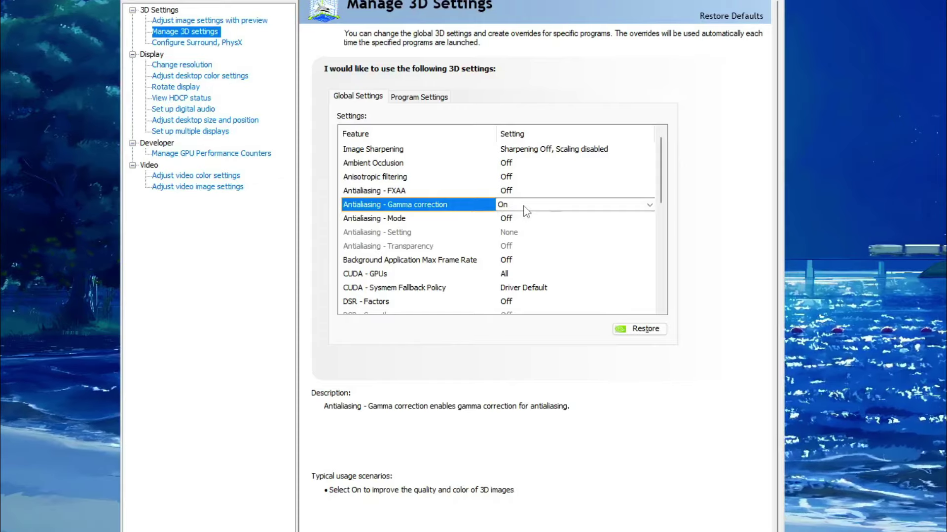
{"action": "left_click", "coordinate": [523, 207]}
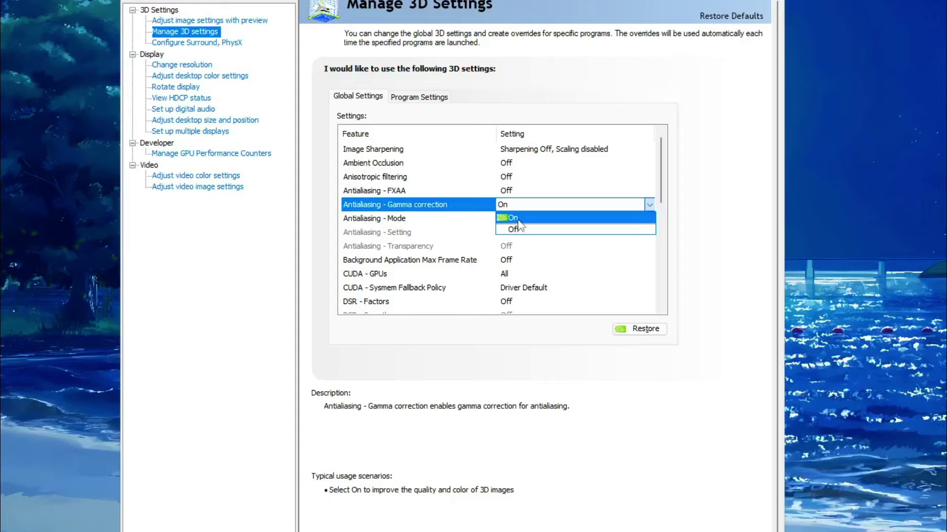
{"action": "left_click", "coordinate": [518, 220]}
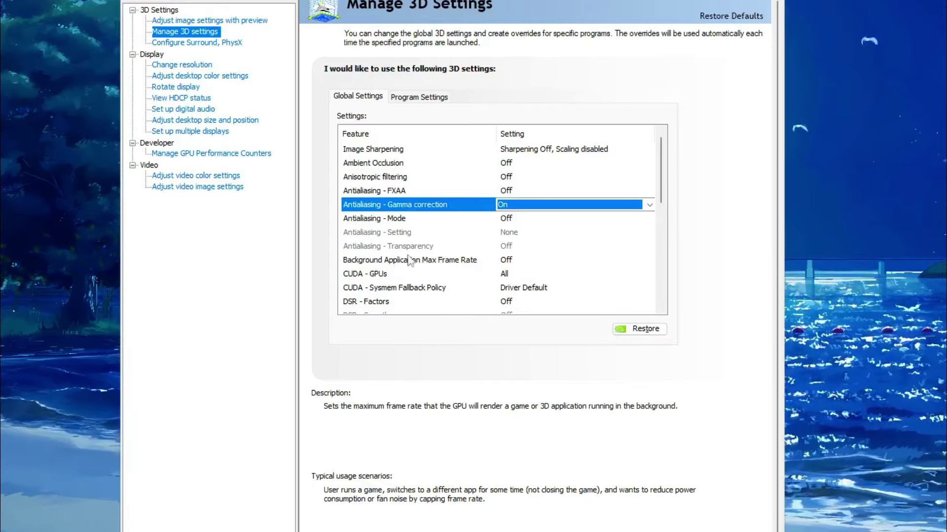
Set Background Application Max Frame Rate to Off in the global 3D settings
{"action": "left_click", "coordinate": [513, 262]}
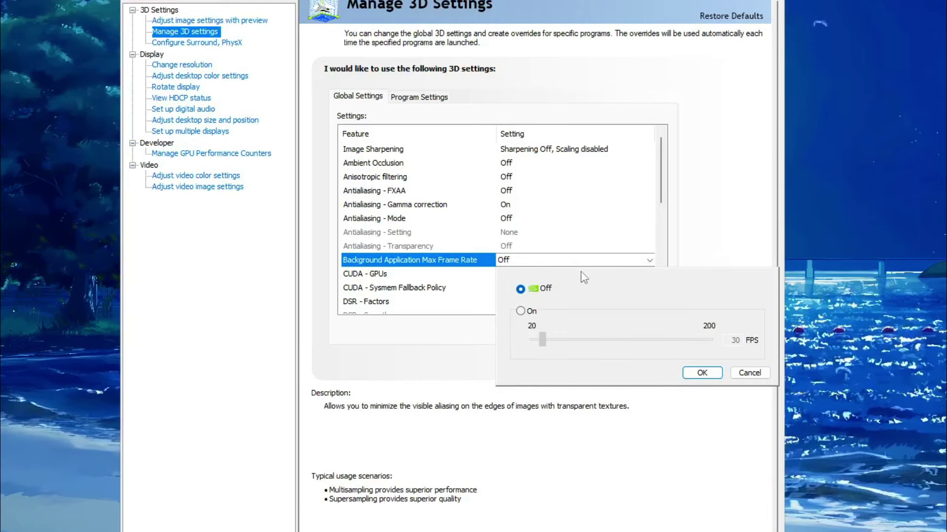
{"action": "left_click", "coordinate": [521, 312]}
{"action": "left_click_drag", "start_coordinate": [543, 340], "coordinate": [656, 344]}
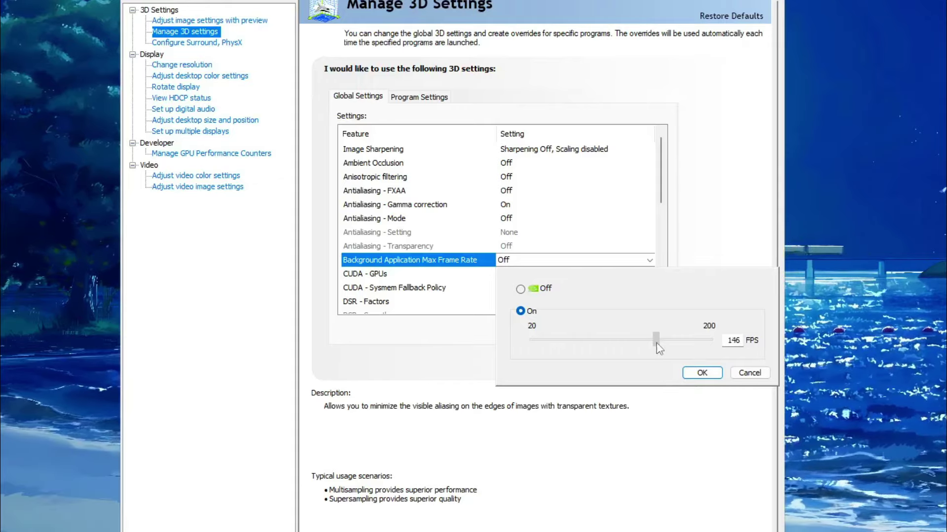
{"action": "left_click", "coordinate": [521, 290]}
{"action": "left_click", "coordinate": [702, 373]}
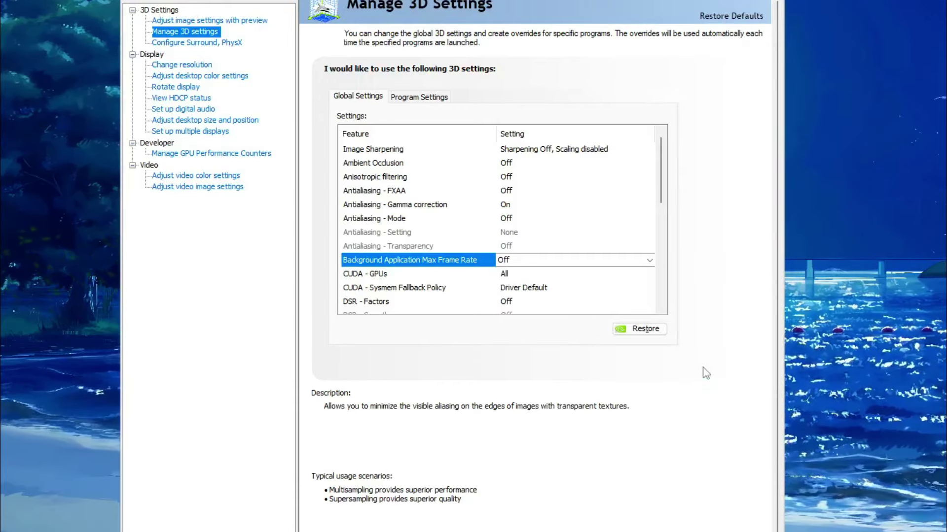
Confirm the NVIDIA GeForce GT 1030 as the enabled GPU for CUDA - GPUs
{"action": "left_click", "coordinate": [376, 275]}
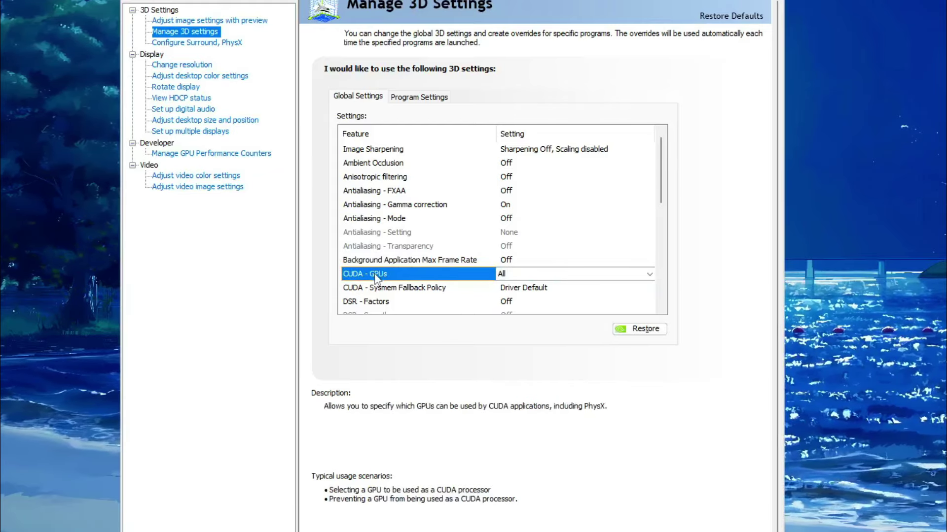
{"action": "left_click", "coordinate": [513, 277]}
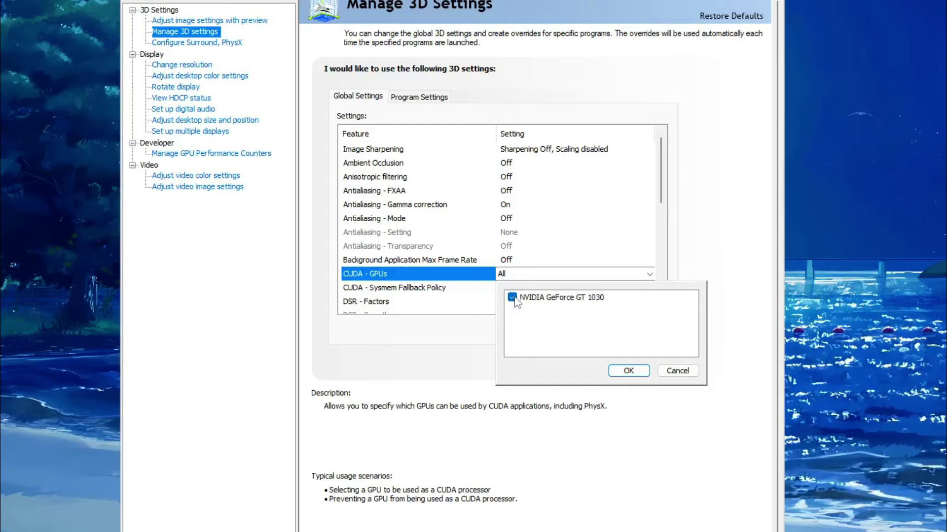
{"action": "left_click", "coordinate": [636, 373]}
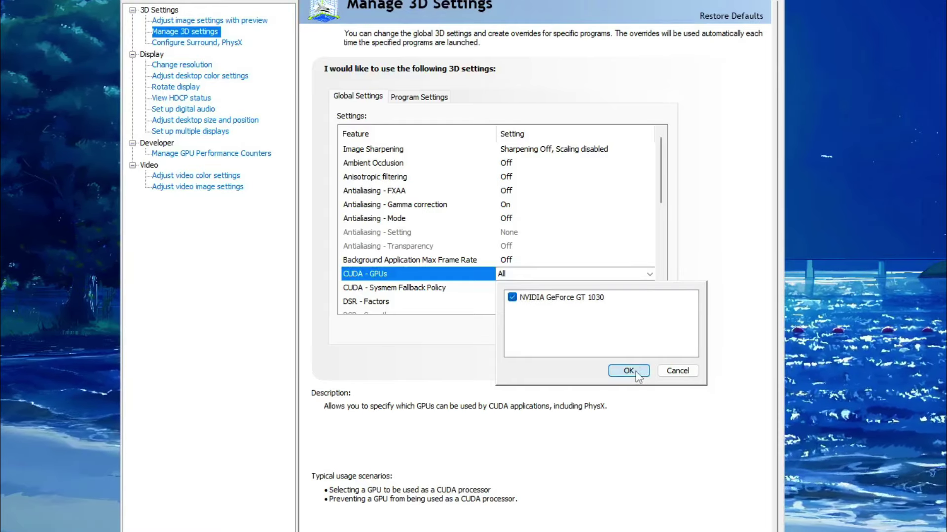
Set CUDA - Sysmem Fallback Policy to Driver Default
{"action": "scroll", "coordinate": [666, 189], "scroll_direction": "down", "scroll_amount": 1}
{"action": "left_click_drag", "start_coordinate": [664, 184], "coordinate": [665, 216]}
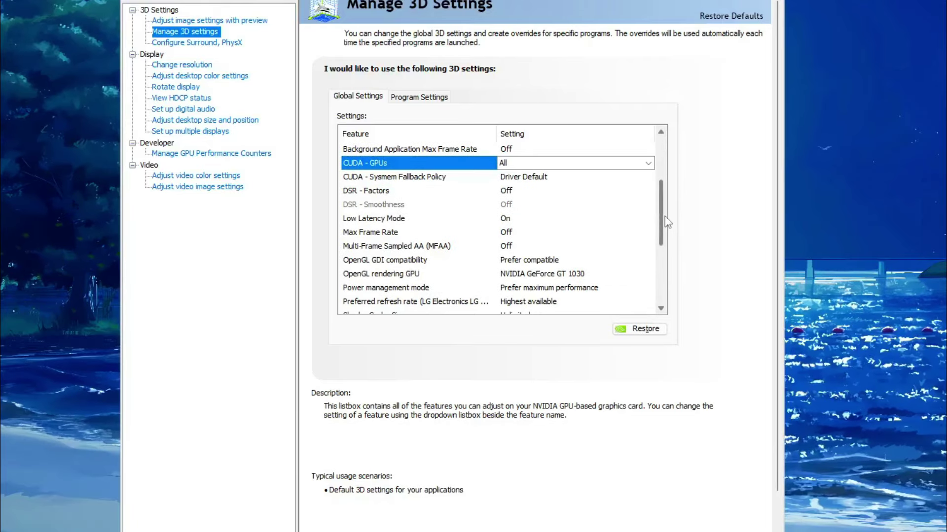
{"action": "left_click", "coordinate": [353, 180]}
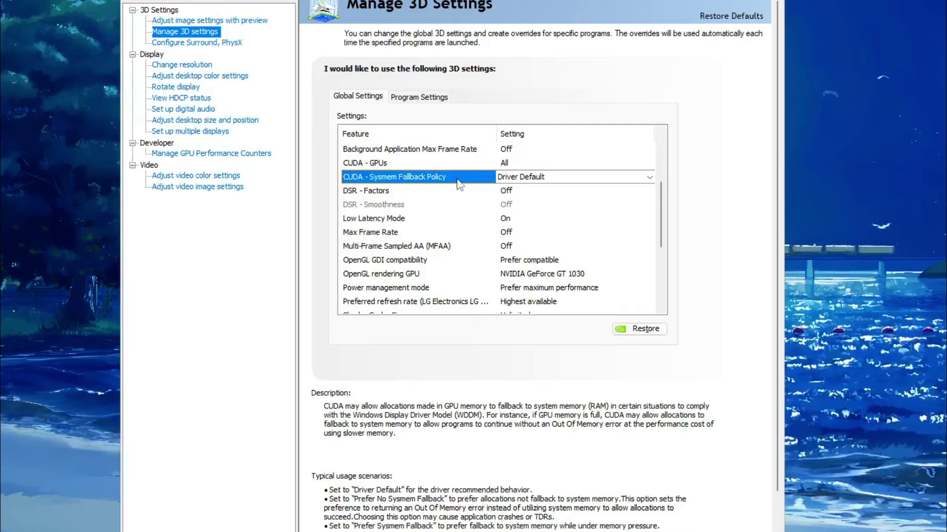
{"action": "left_click", "coordinate": [553, 177]}
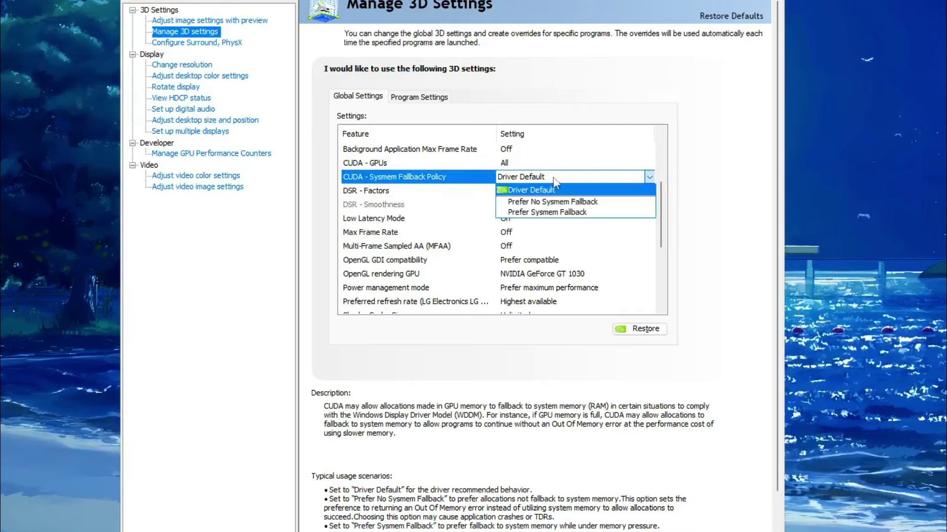
{"action": "left_click", "coordinate": [524, 192]}
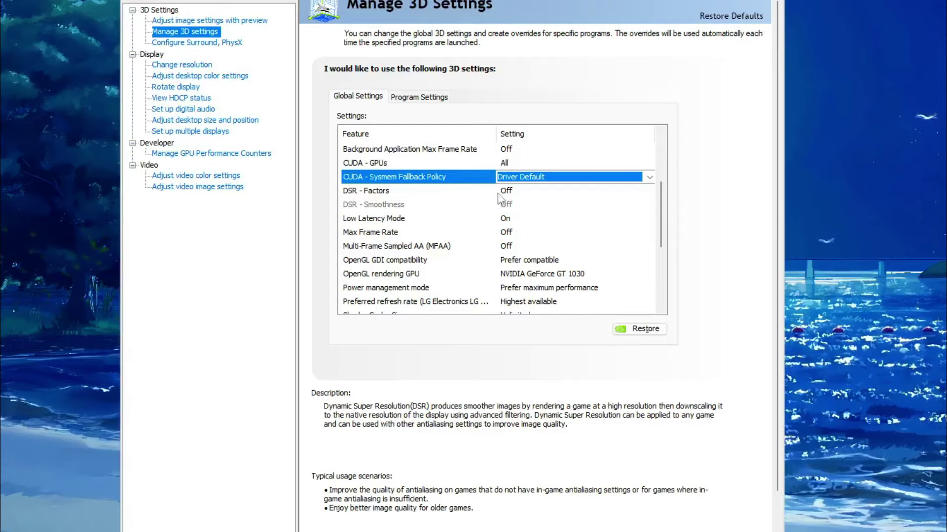
Set Low Latency Mode to On in the global 3D settings
{"action": "mouse_move", "coordinate": [461, 204]}
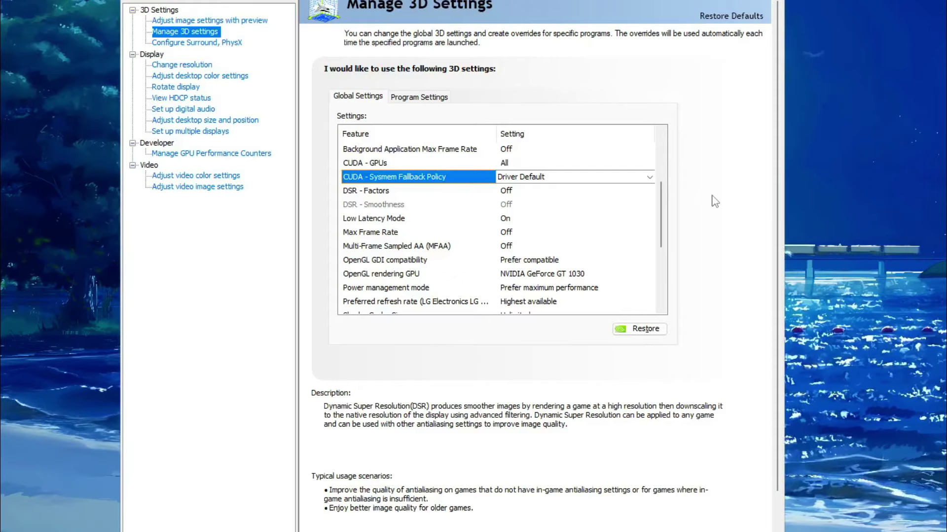
{"action": "mouse_move", "coordinate": [369, 222]}
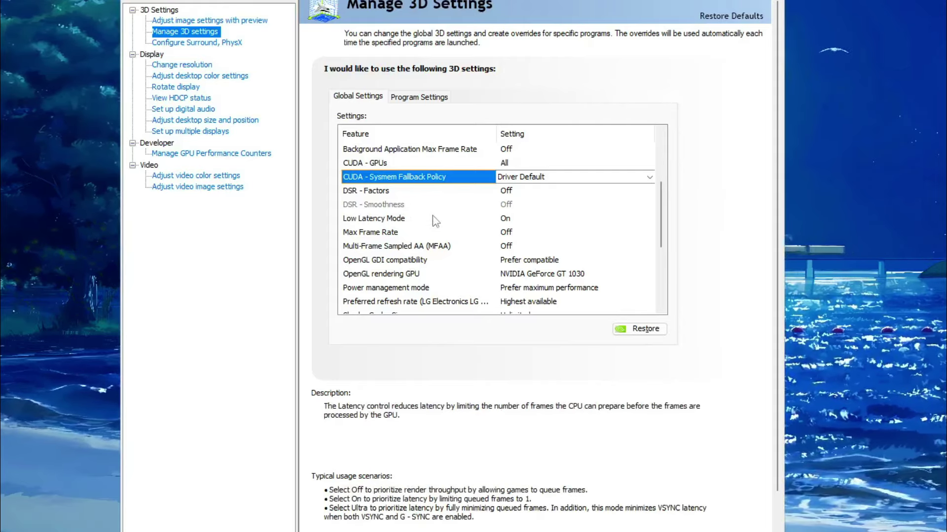
{"action": "left_click", "coordinate": [371, 220]}
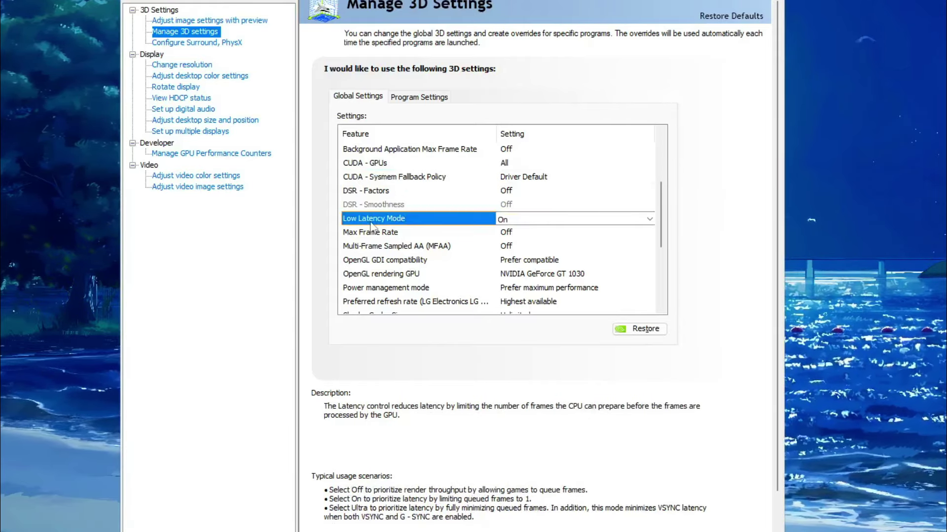
{"action": "left_click", "coordinate": [525, 222]}
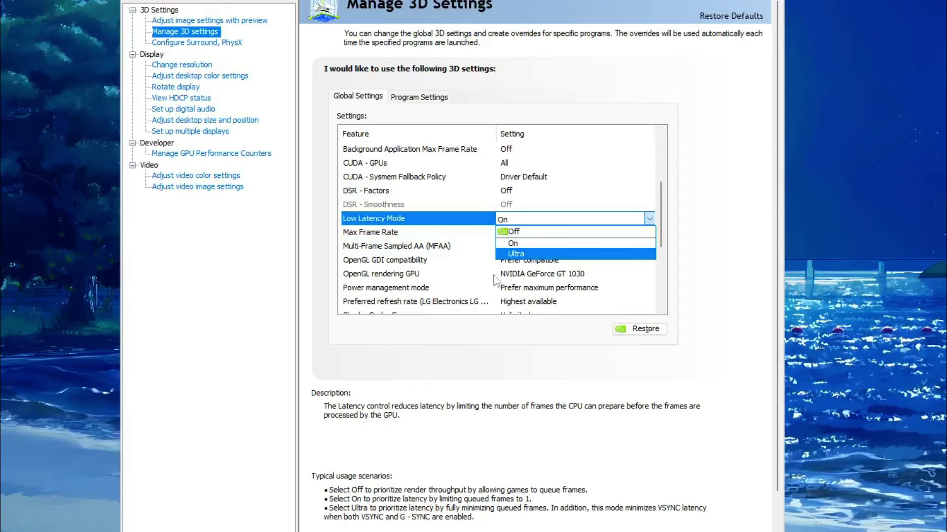
{"action": "left_click", "coordinate": [541, 247]}
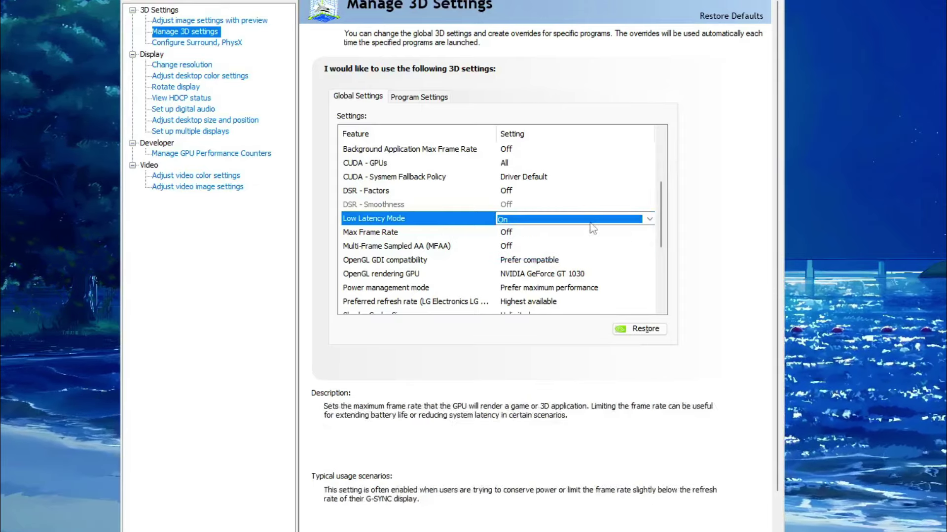
Set OpenGL GDI compatibility to Prefer compatible and OpenGL rendering GPU to NVIDIA GeForce GT 1030
{"action": "scroll", "coordinate": [591, 226], "scroll_direction": "down", "scroll_amount": 1}
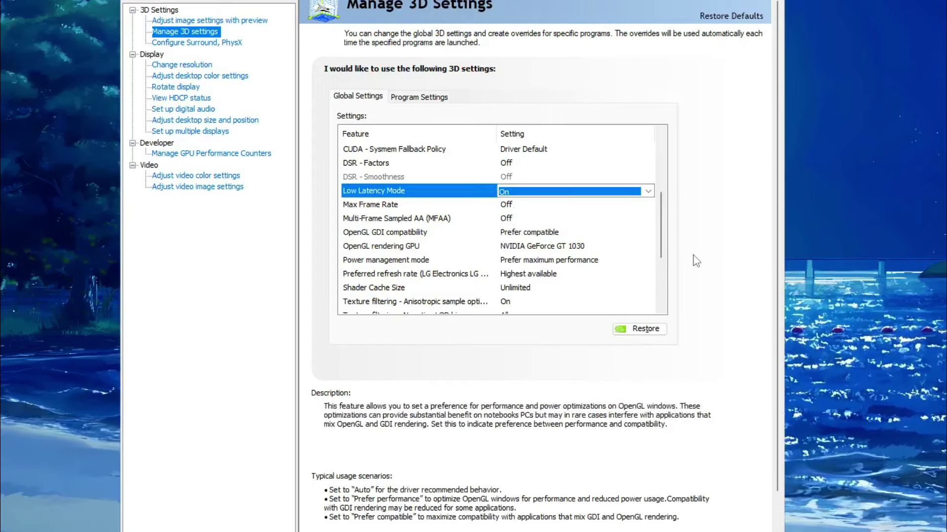
{"action": "left_click", "coordinate": [384, 235]}
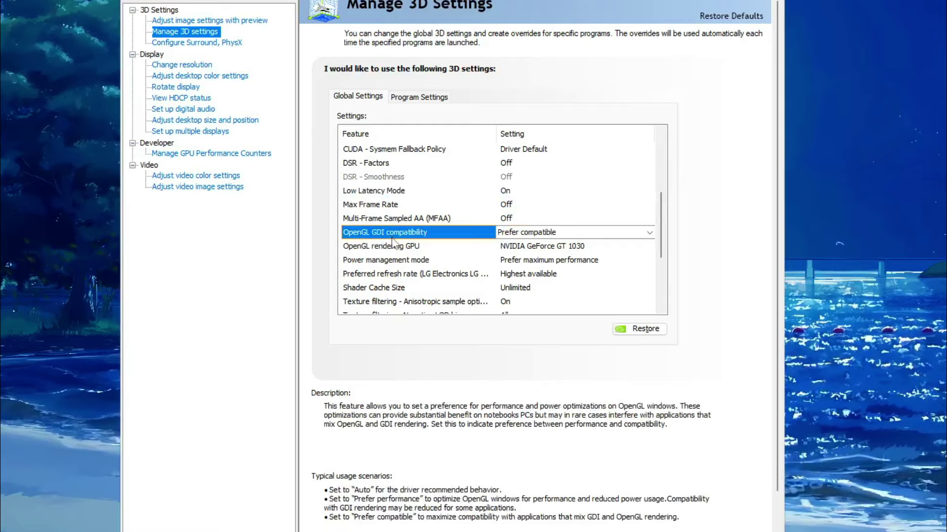
{"action": "left_click", "coordinate": [587, 234]}
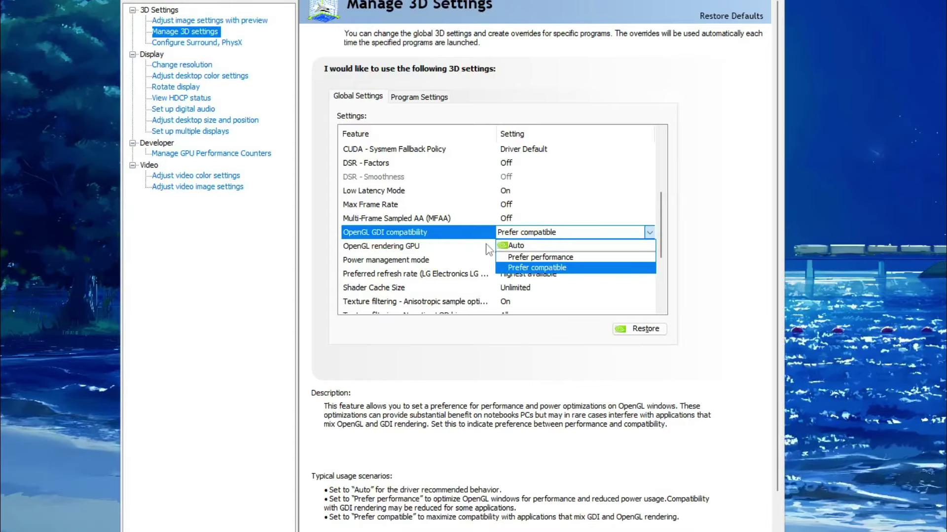
{"action": "left_click", "coordinate": [521, 269]}
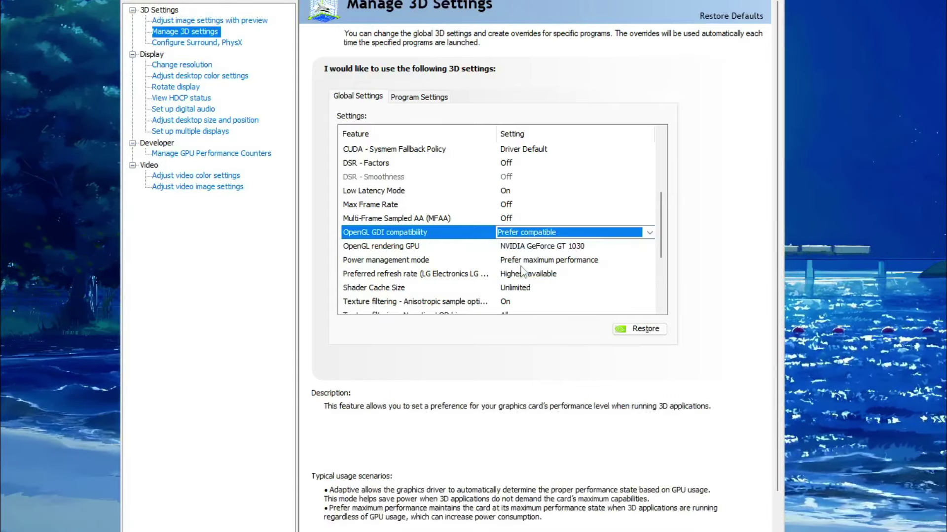
{"action": "left_click", "coordinate": [402, 248]}
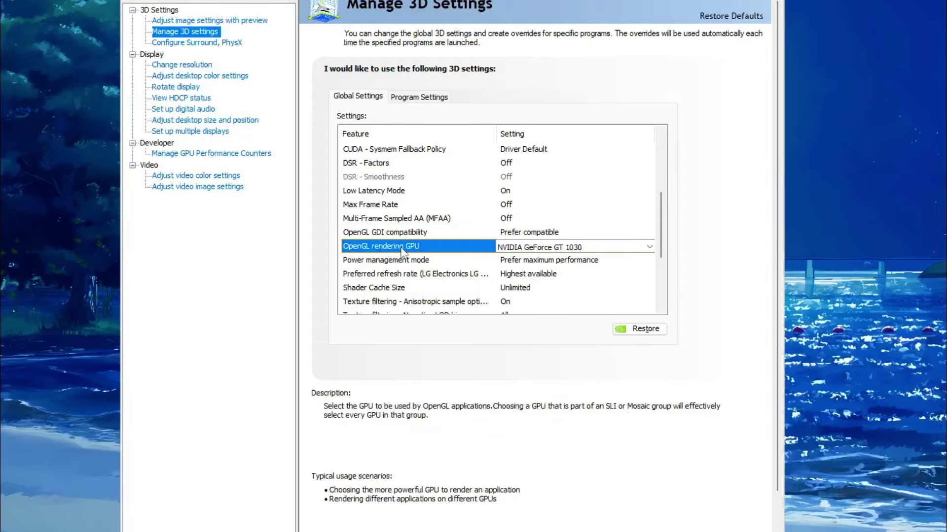
{"action": "left_click", "coordinate": [533, 251]}
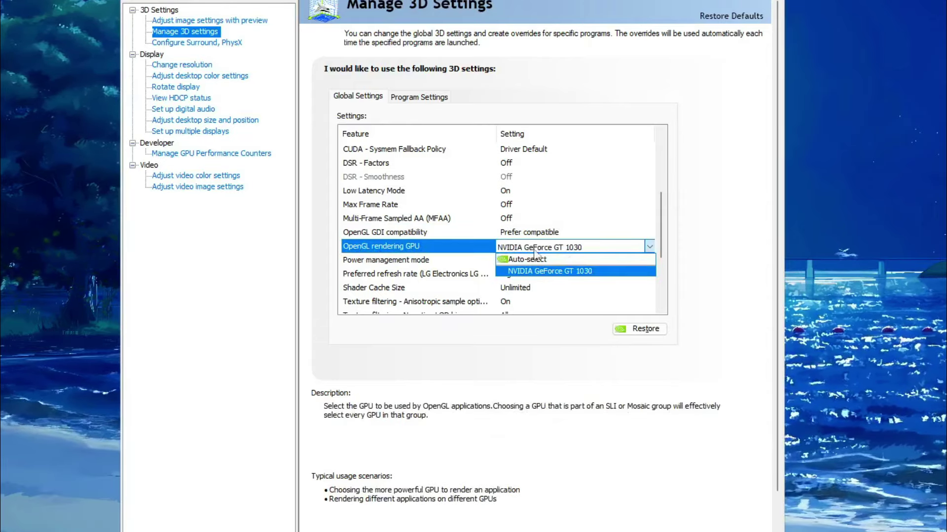
{"action": "left_click", "coordinate": [537, 271]}
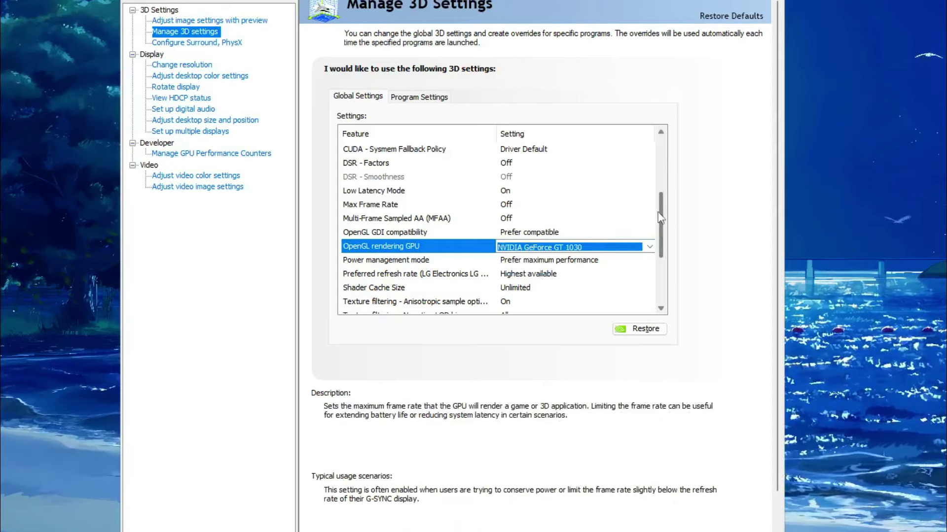
Set Power management mode to Prefer maximum performance and Preferred refresh rate to Highest available
{"action": "scroll", "coordinate": [663, 238], "scroll_direction": "down", "scroll_amount": 1}
{"action": "scroll", "coordinate": [664, 238], "scroll_direction": "down", "scroll_amount": 1}
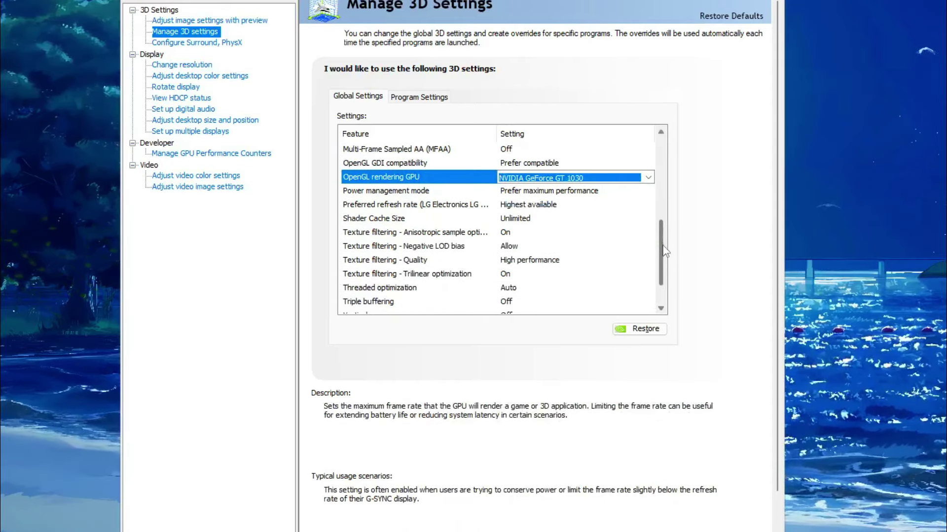
{"action": "left_click", "coordinate": [403, 192]}
{"action": "left_click", "coordinate": [538, 192]}
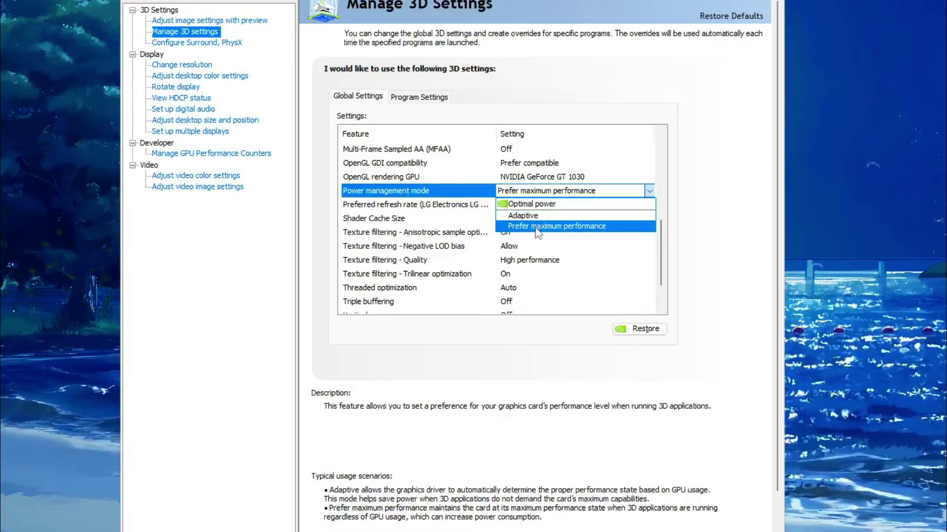
{"action": "left_click", "coordinate": [536, 228]}
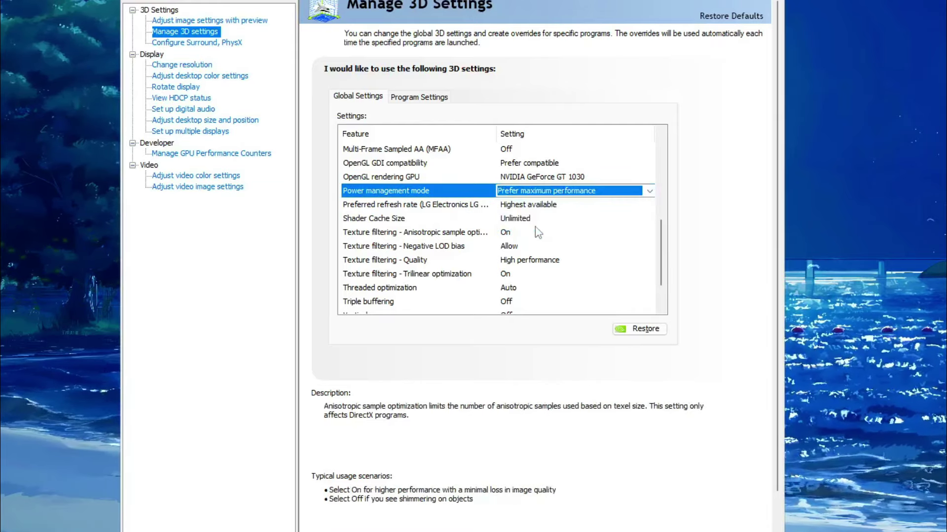
{"action": "left_click", "coordinate": [372, 206]}
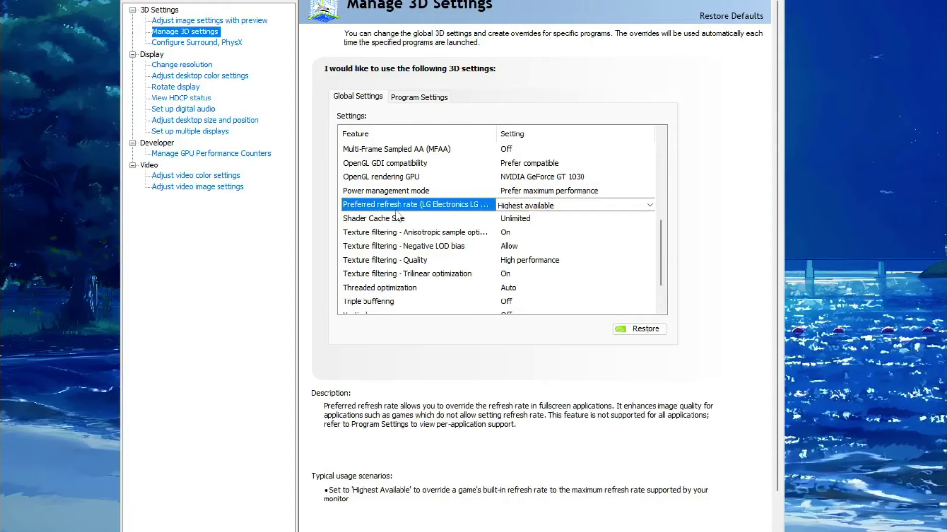
{"action": "left_click", "coordinate": [543, 207]}
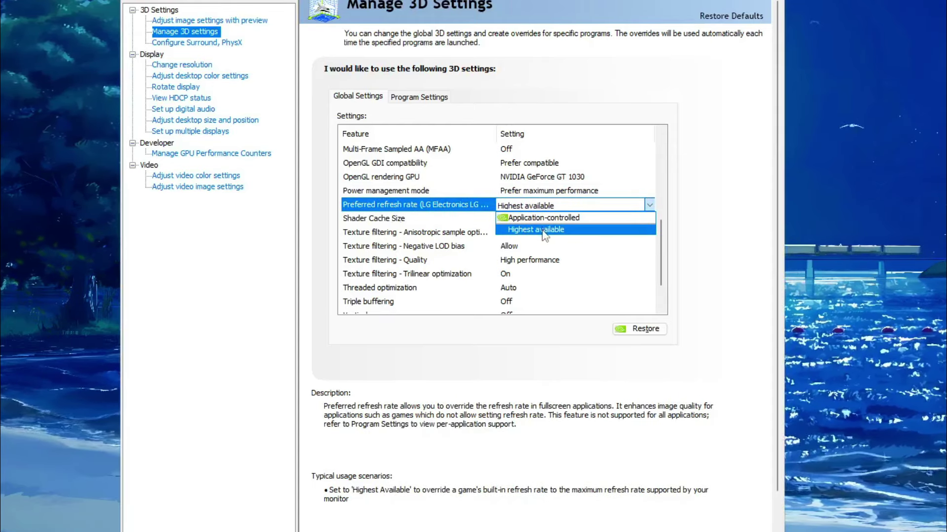
{"action": "left_click", "coordinate": [542, 231]}
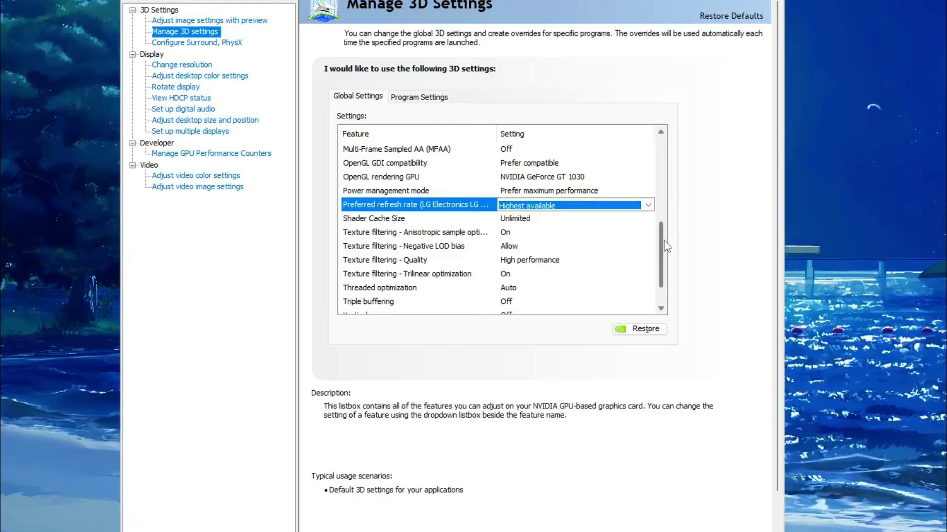
Set Shader Cache Size to Unlimited in the global 3D settings
{"action": "scroll", "coordinate": [661, 231], "scroll_direction": "down", "scroll_amount": 1}
{"action": "left_click", "coordinate": [381, 206]}
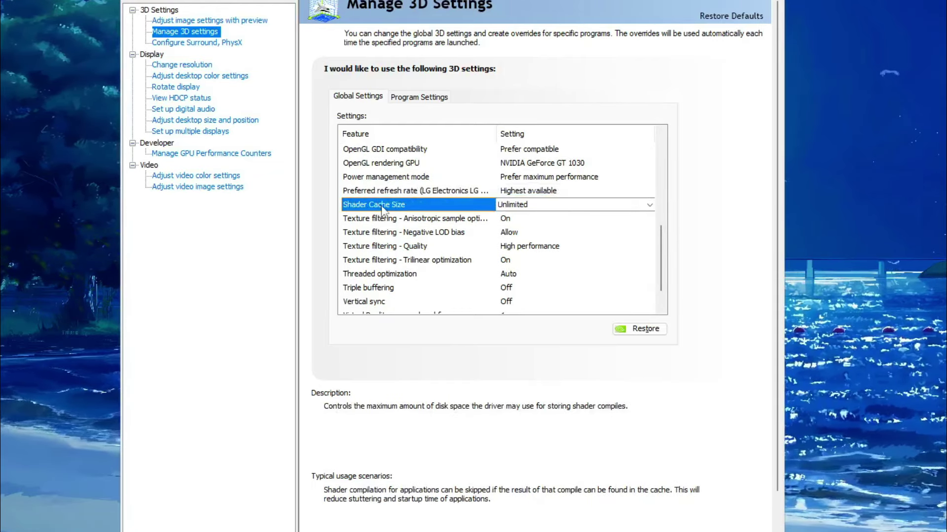
{"action": "left_click", "coordinate": [542, 204]}
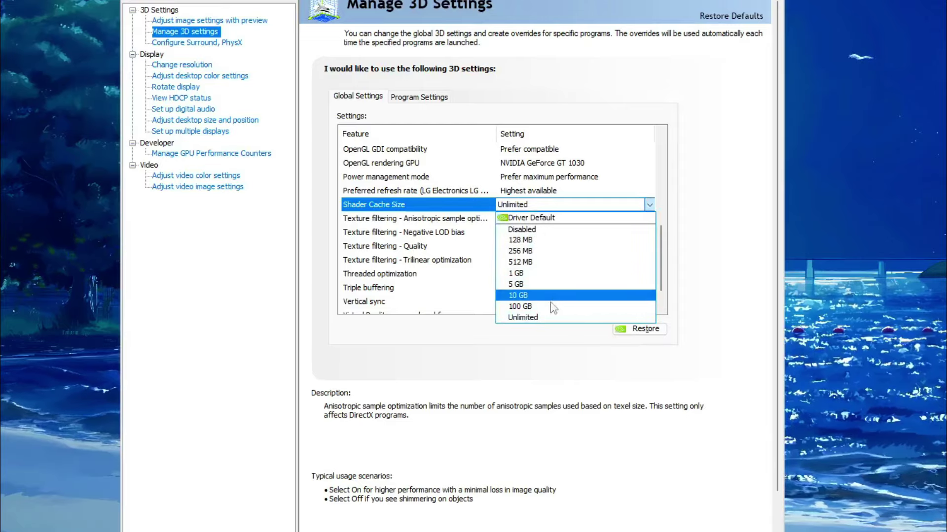
{"action": "left_click", "coordinate": [547, 318]}
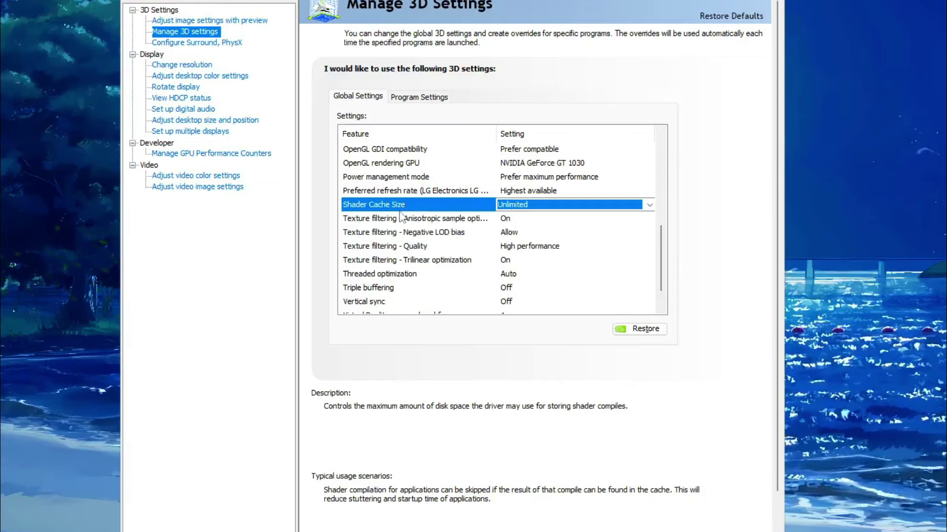
Review the anisotropic sample optimization setting and set Texture filtering - Negative LOD bias to Allow
{"action": "left_click", "coordinate": [398, 221]}
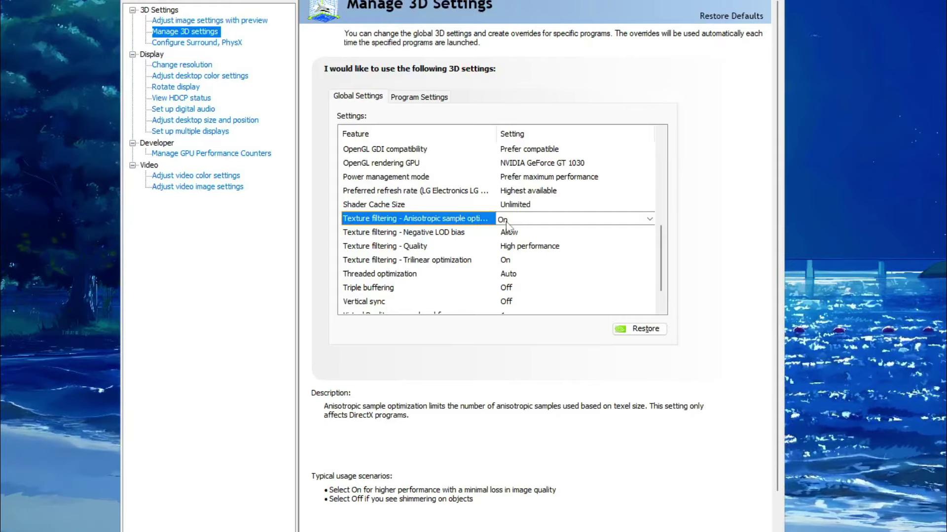
{"action": "left_click", "coordinate": [440, 234]}
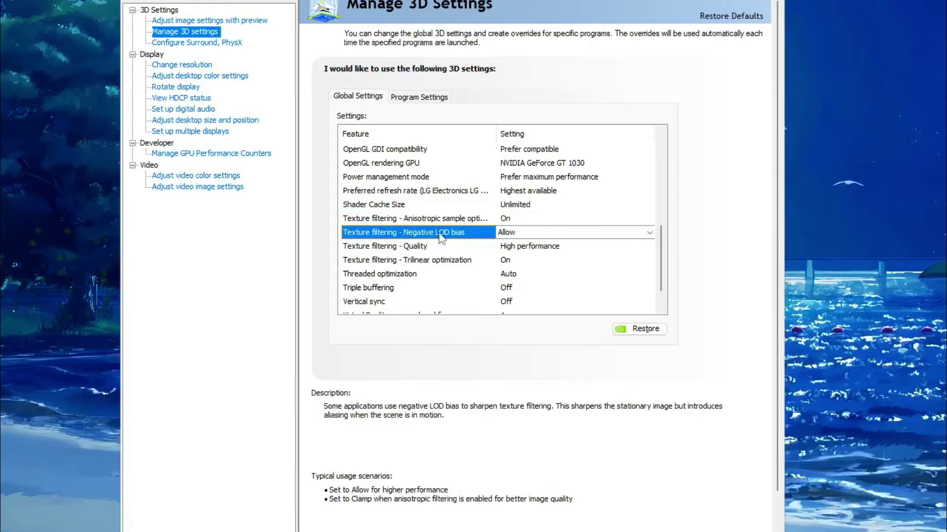
{"action": "left_click", "coordinate": [508, 235]}
{"action": "left_click", "coordinate": [498, 242]}
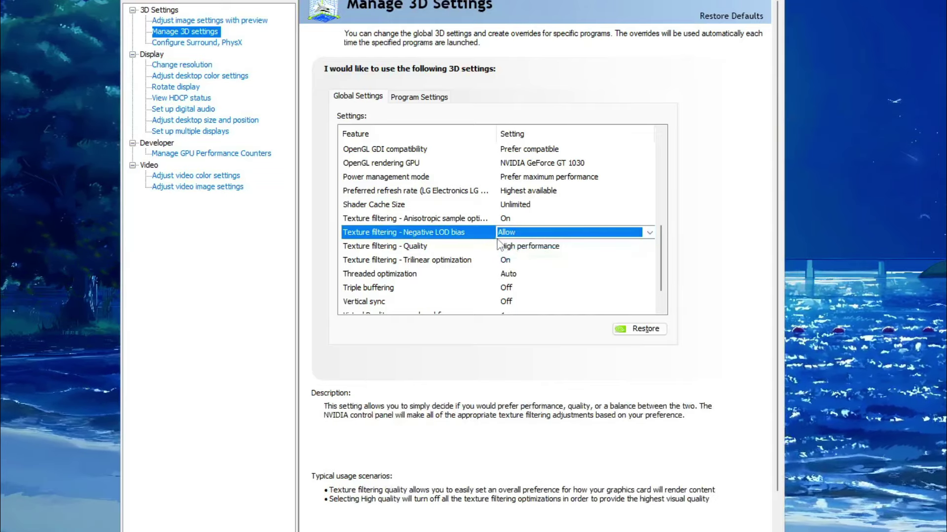
Set Texture filtering - Quality to High performance and Texture filtering - Trilinear optimization to On
{"action": "left_click", "coordinate": [408, 250]}
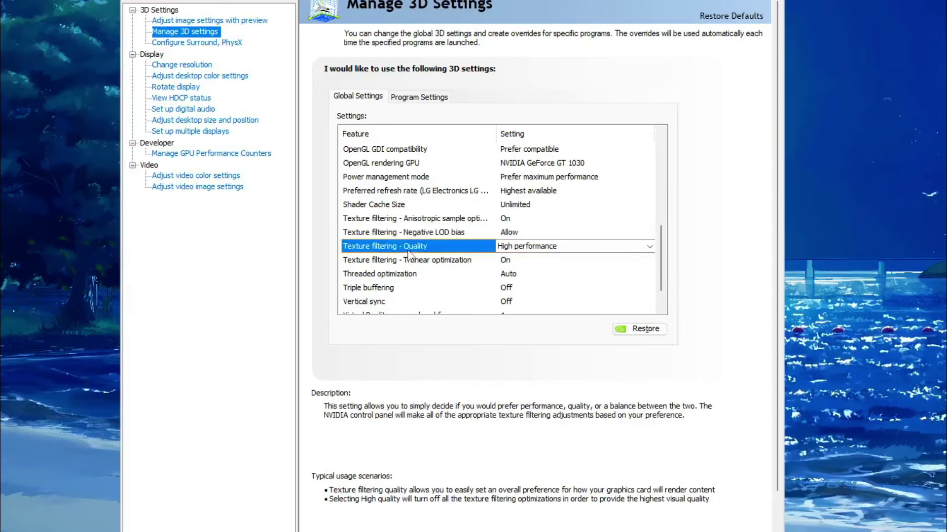
{"action": "left_click", "coordinate": [523, 248]}
{"action": "left_click", "coordinate": [523, 291]}
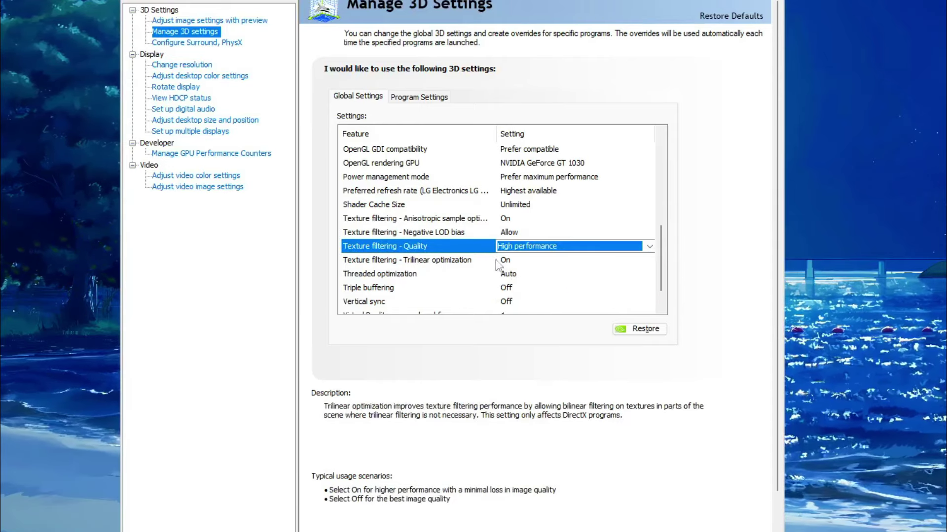
{"action": "left_click", "coordinate": [381, 261]}
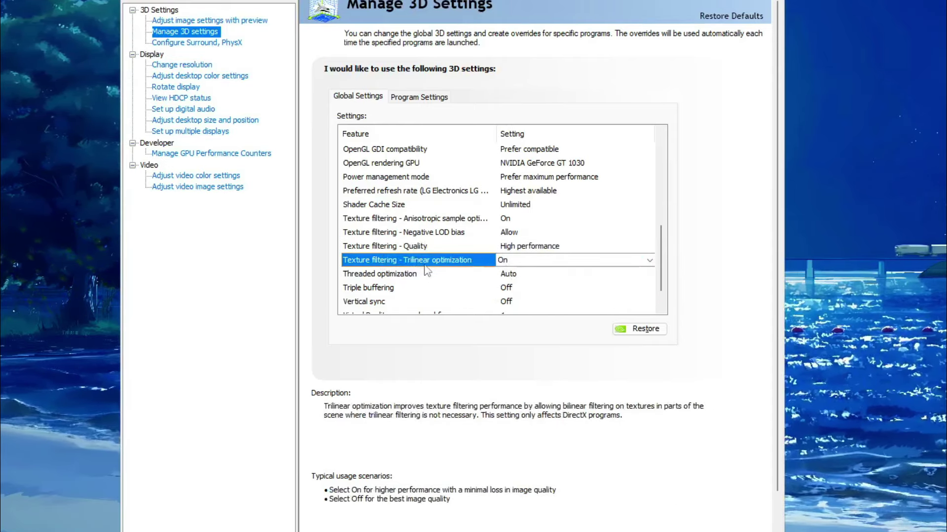
{"action": "left_click", "coordinate": [506, 261]}
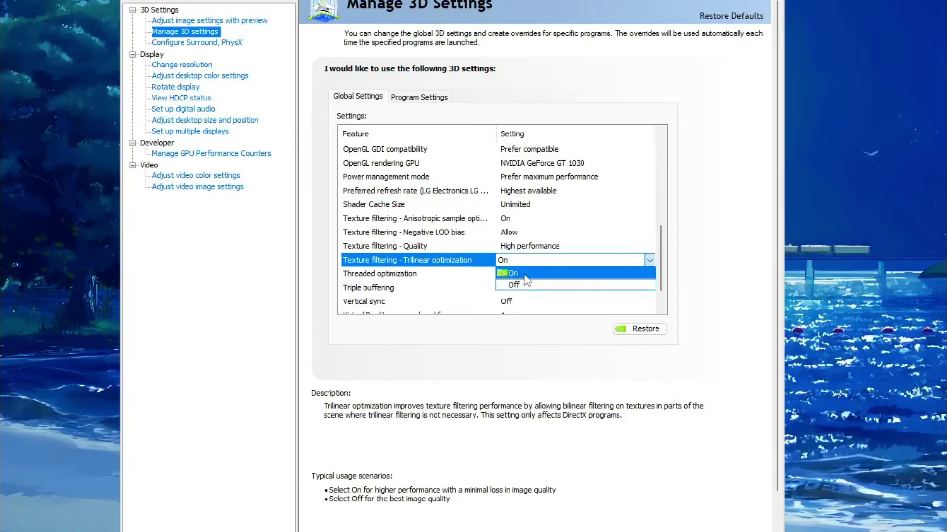
{"action": "left_click", "coordinate": [524, 274]}
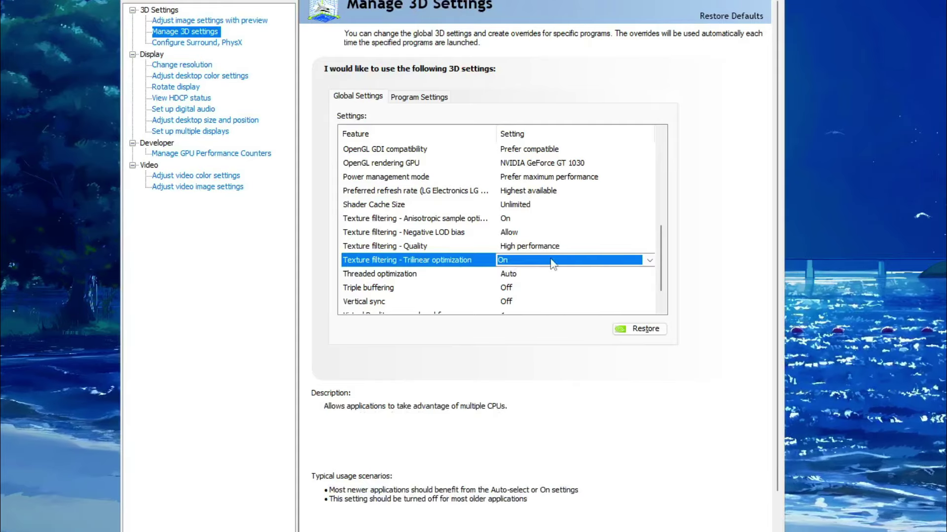
Set Threaded optimization to On in the global 3D settings
{"action": "scroll", "coordinate": [587, 261], "scroll_direction": "down", "scroll_amount": 1}
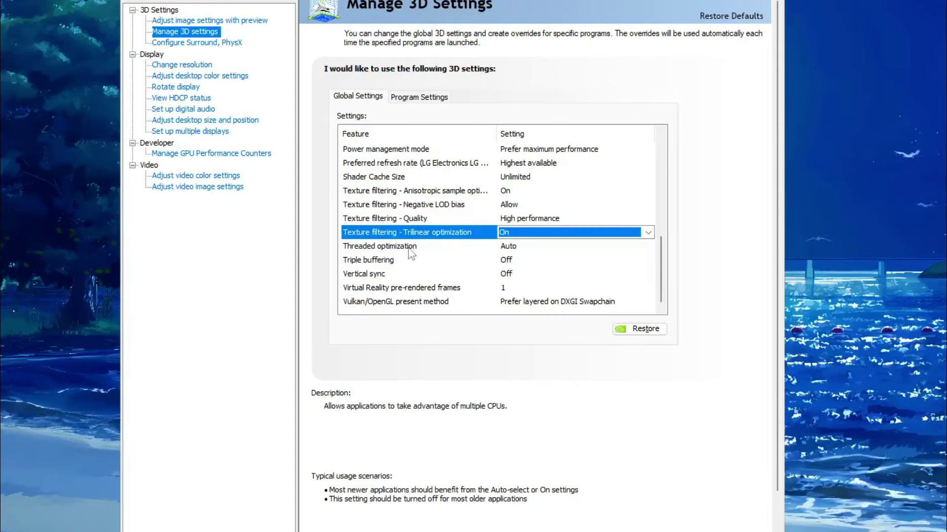
{"action": "left_click", "coordinate": [387, 250]}
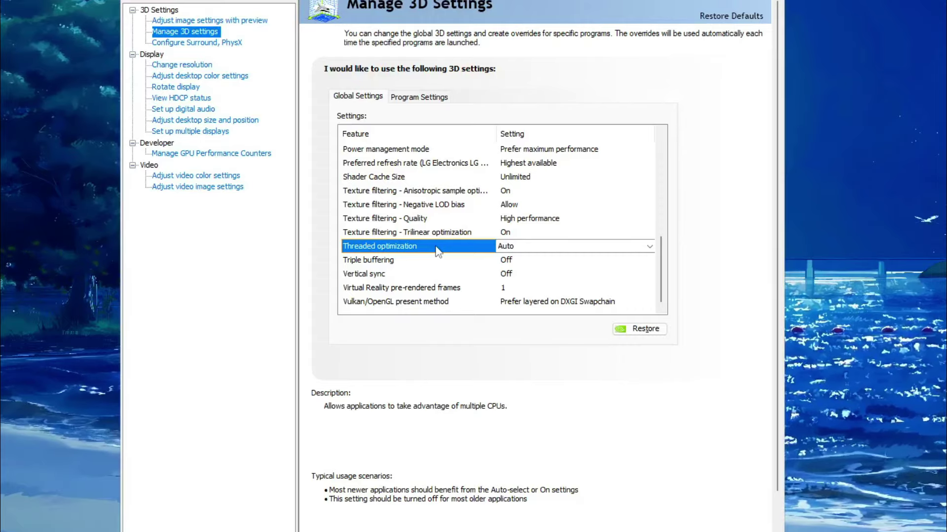
{"action": "key", "text": "Down"}
{"action": "key", "text": "Down"}
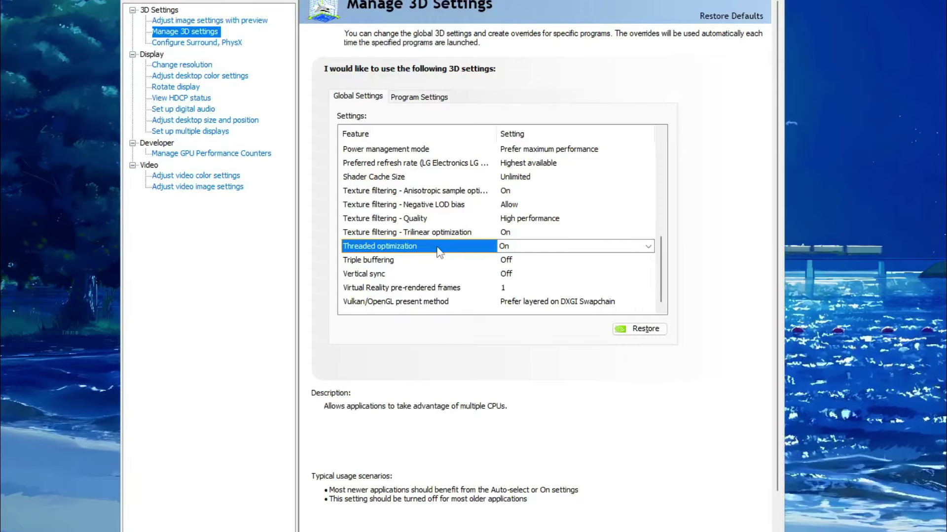
{"action": "left_click", "coordinate": [522, 248]}
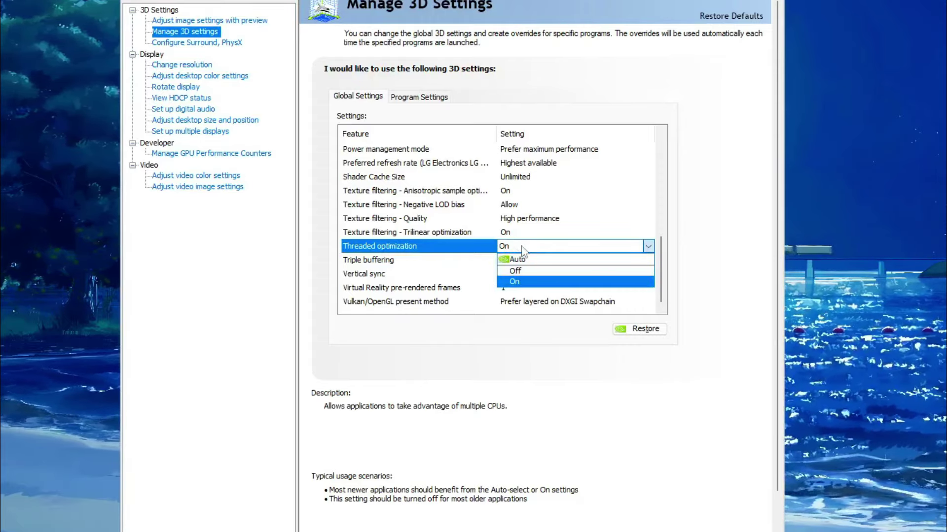
{"action": "left_click", "coordinate": [536, 285]}
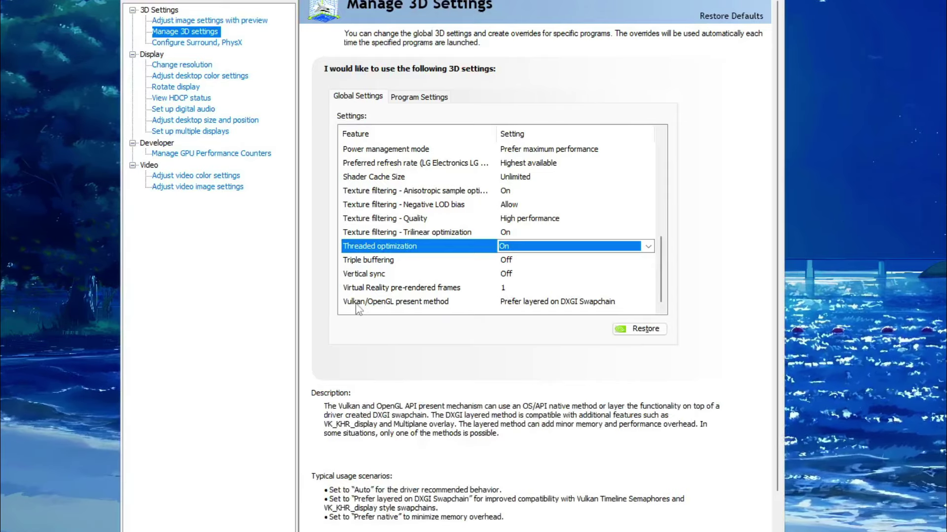
Set Vulkan/OpenGL present method to Prefer layered on DXGI Swapchain and review the full global settings list
{"action": "left_click", "coordinate": [444, 305]}
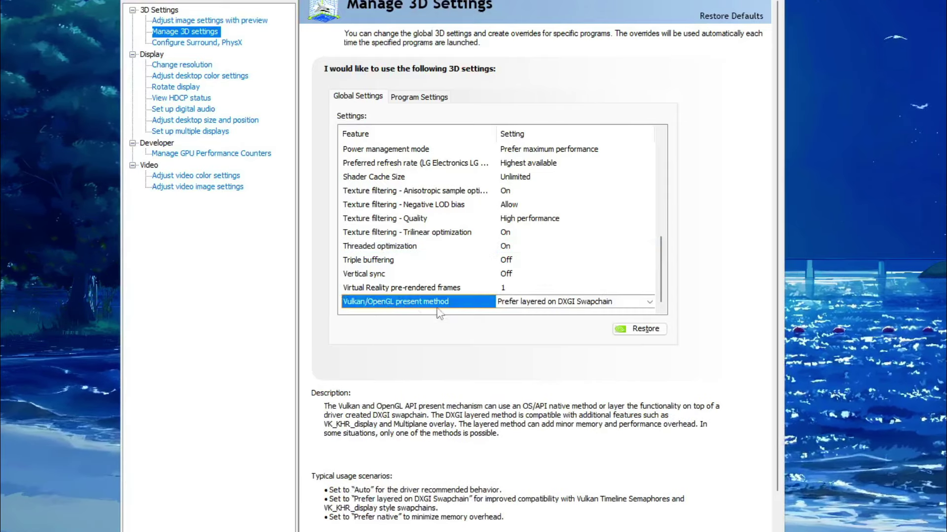
{"action": "left_click", "coordinate": [649, 302]}
{"action": "left_click", "coordinate": [572, 337]}
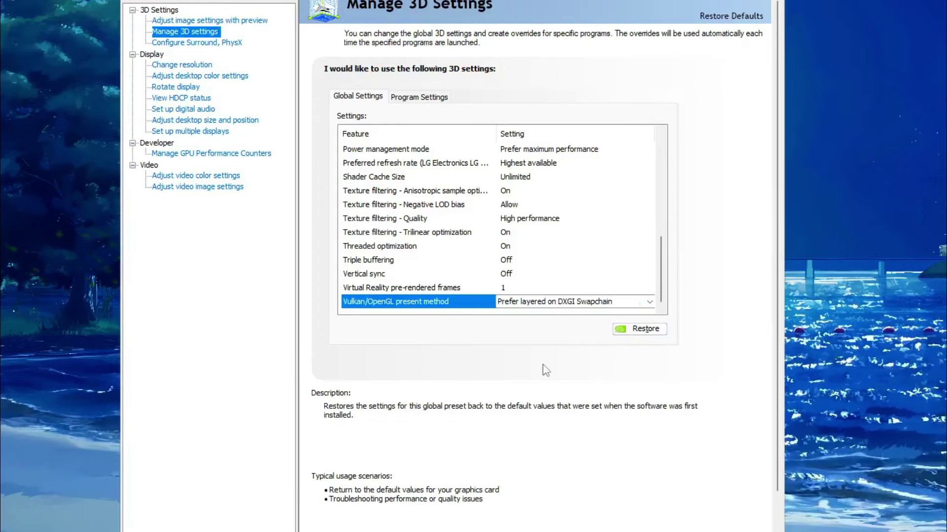
{"action": "scroll", "coordinate": [546, 371], "scroll_direction": "up", "scroll_amount": 10}
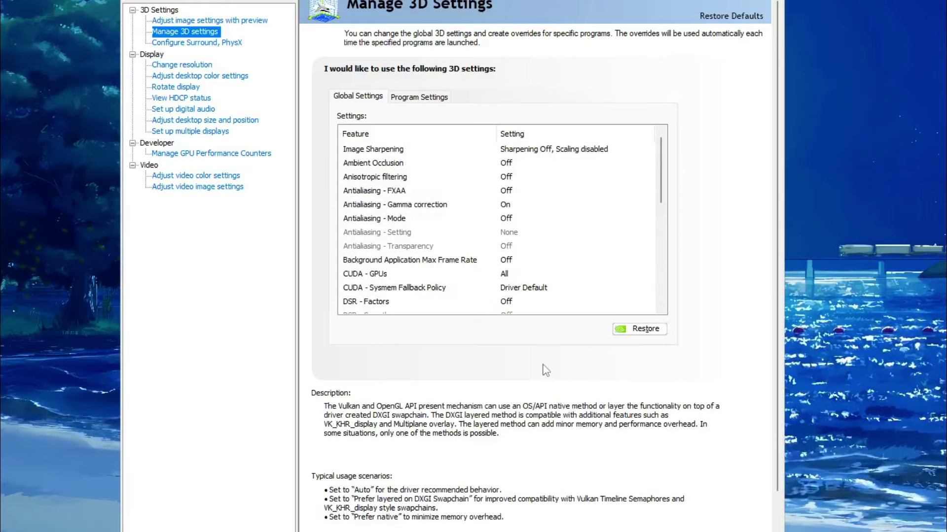
{"action": "scroll", "coordinate": [546, 370], "scroll_direction": "down", "scroll_amount": 10}
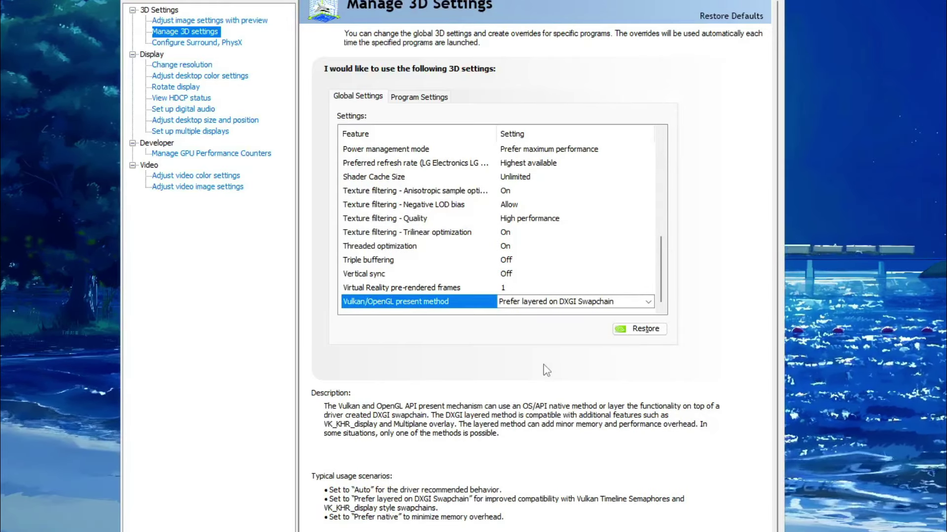
Set the PhysX processor to NVIDIA GeForce GT 1030 in the Surround and PhysX configuration
{"action": "left_click", "coordinate": [204, 44]}
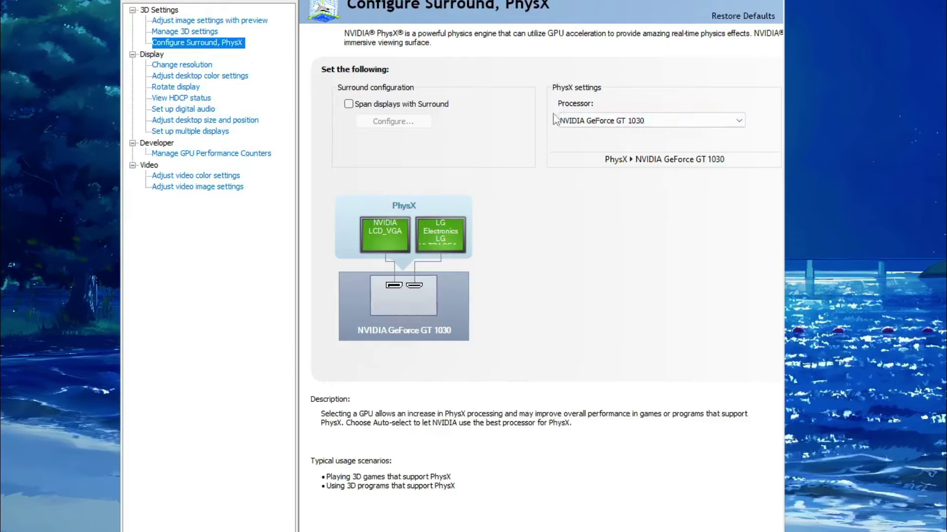
{"action": "left_click", "coordinate": [596, 120]}
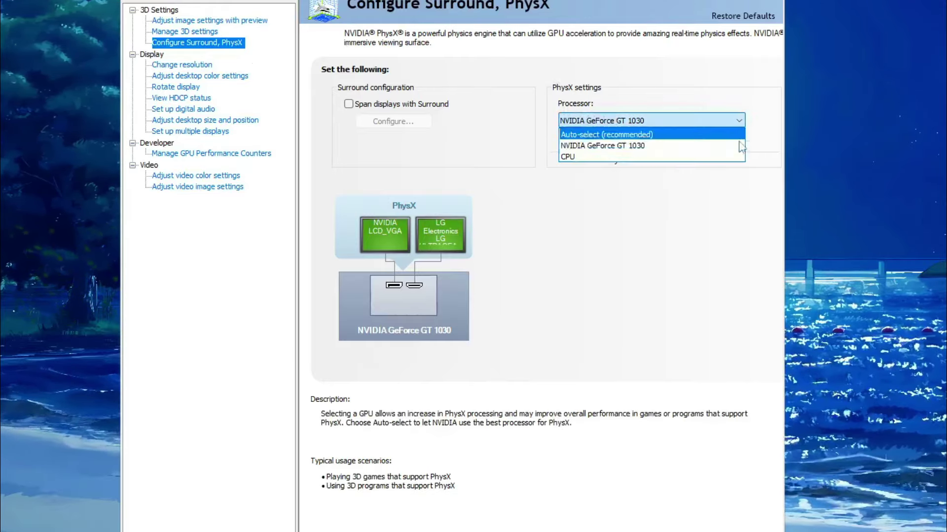
{"action": "left_click", "coordinate": [582, 147]}
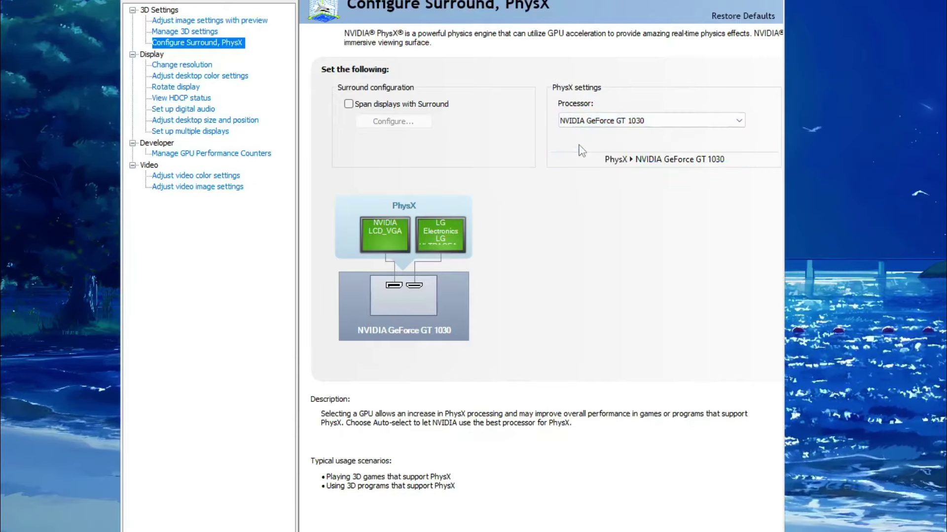
{"action": "left_click", "coordinate": [617, 123]}
{"action": "left_click", "coordinate": [617, 124]}
{"action": "left_click", "coordinate": [617, 126]}
{"action": "left_click", "coordinate": [619, 132]}
{"action": "left_click", "coordinate": [618, 126]}
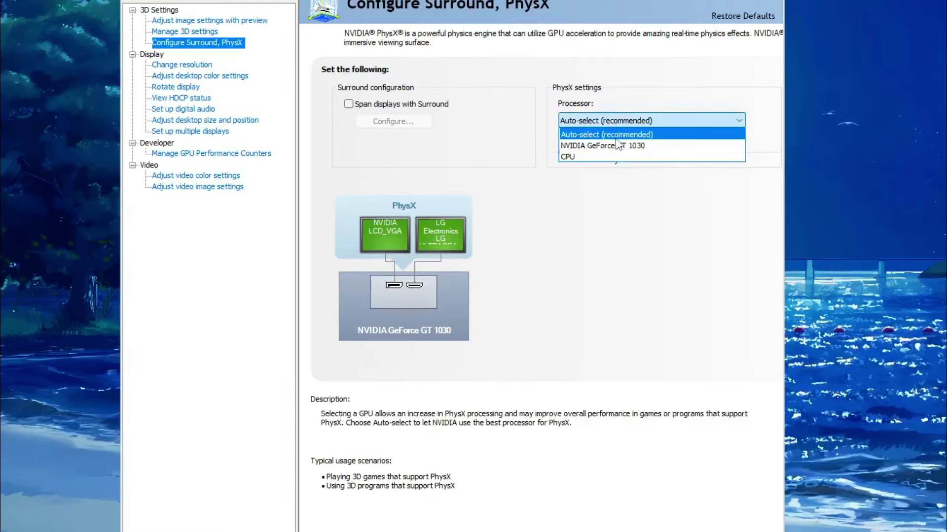
{"action": "left_click", "coordinate": [617, 146]}
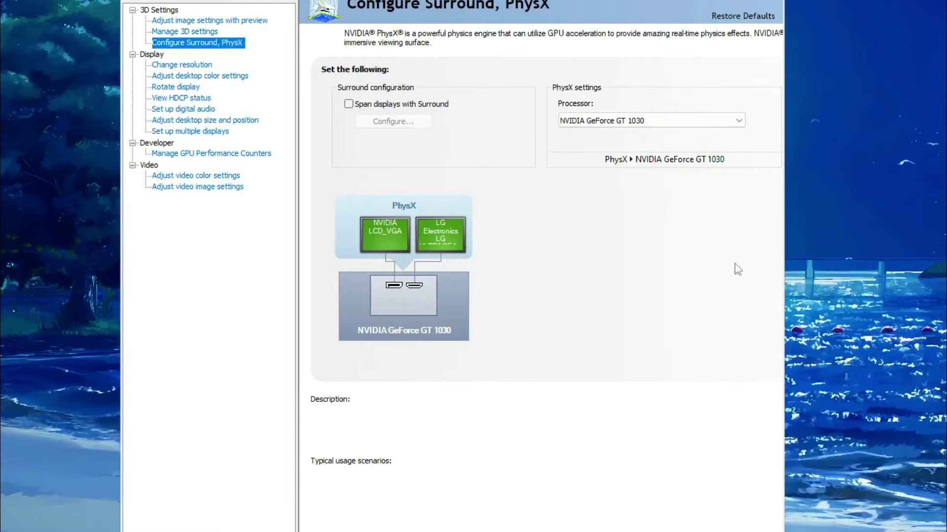
Review the LG display's available resolutions, set its refresh rate to 144Hz and keep the desktop configuration change
{"action": "left_click", "coordinate": [151, 55]}
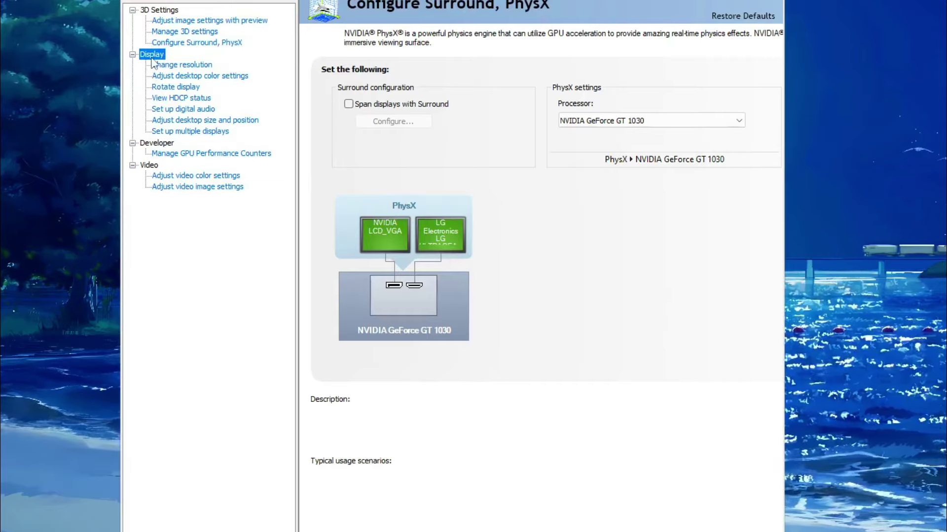
{"action": "left_click", "coordinate": [186, 65]}
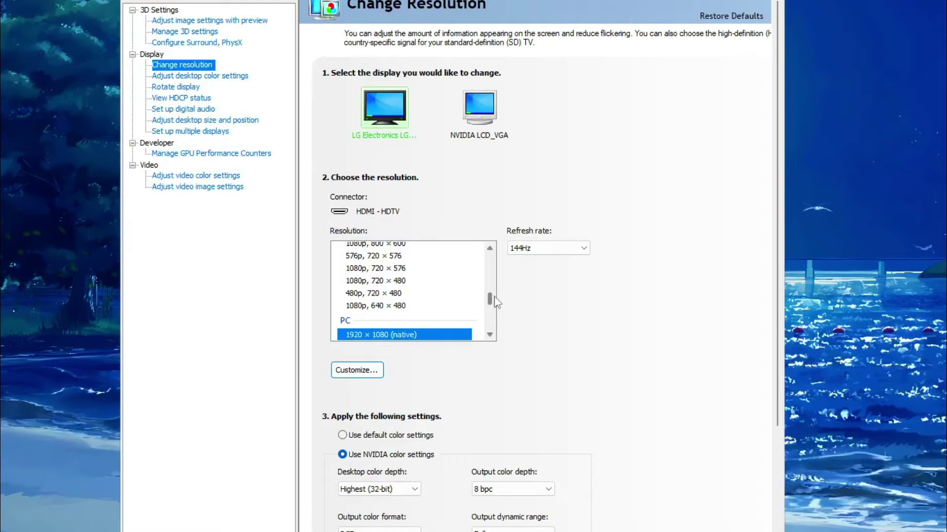
{"action": "left_click_drag", "start_coordinate": [489, 296], "coordinate": [503, 252]}
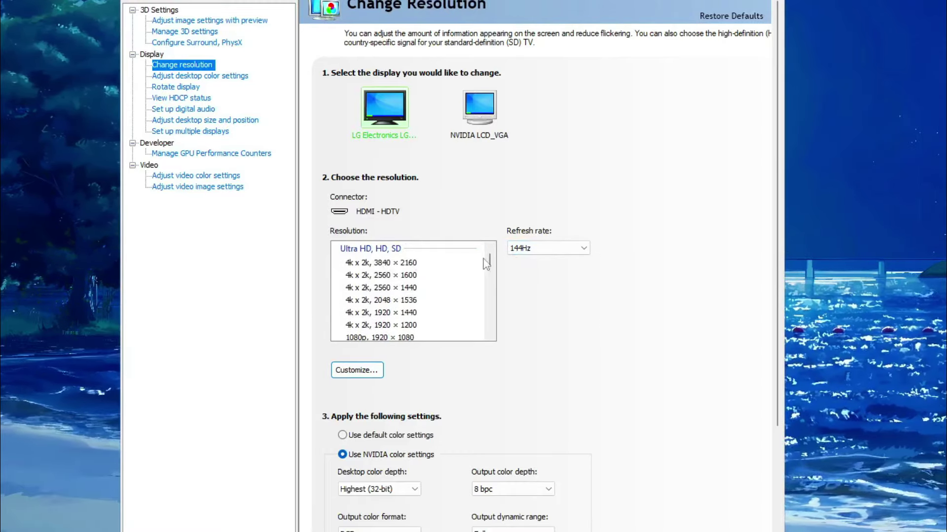
{"action": "left_click_drag", "start_coordinate": [490, 258], "coordinate": [511, 302]}
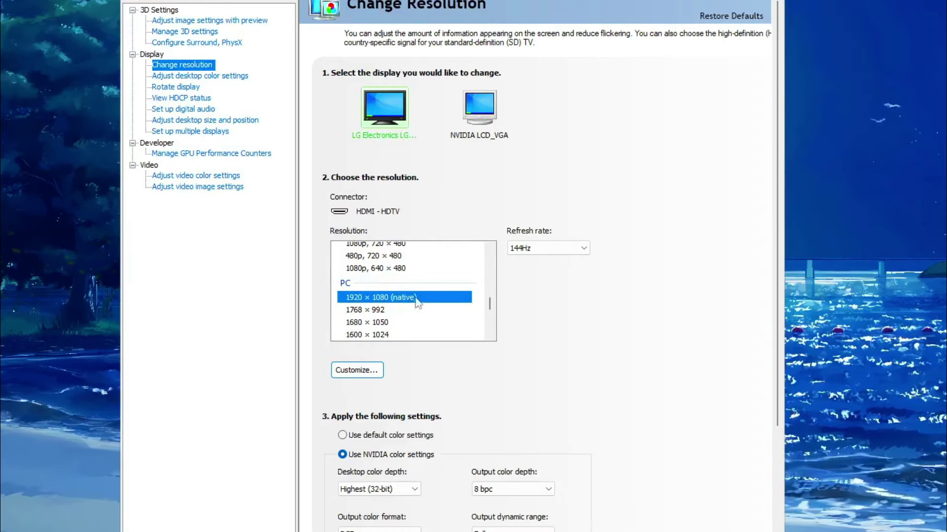
{"action": "mouse_move", "coordinate": [490, 302]}
{"action": "left_mouse_down"}
{"action": "mouse_move", "coordinate": [496, 261]}
{"action": "mouse_move", "coordinate": [495, 310]}
{"action": "left_mouse_up"}
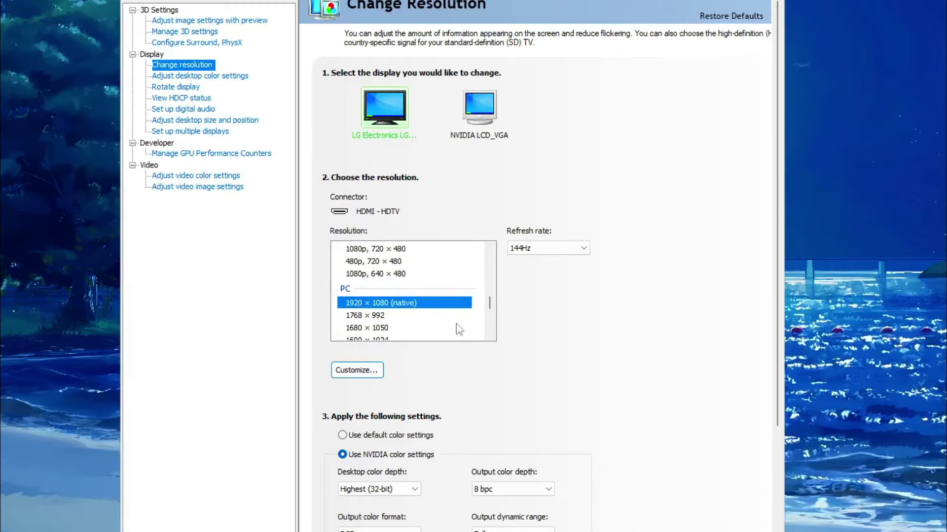
{"action": "left_click", "coordinate": [583, 249]}
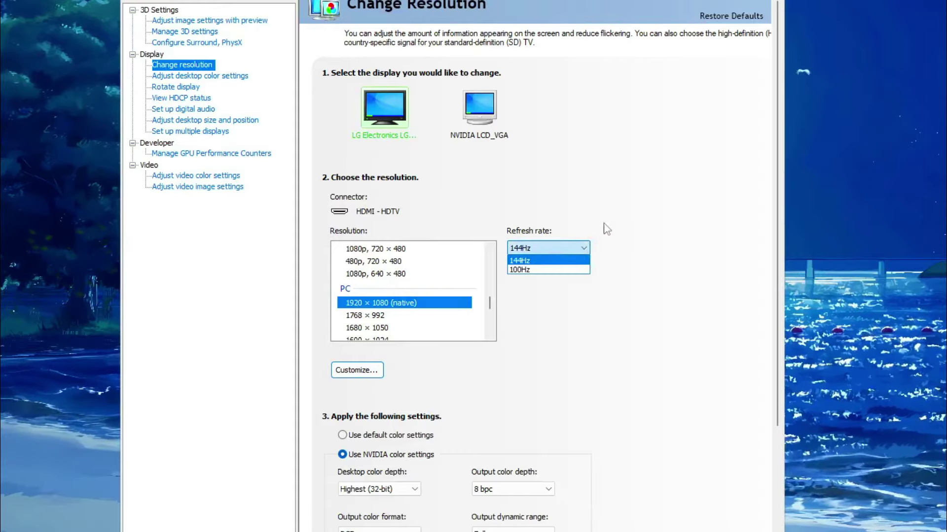
{"action": "left_click", "coordinate": [527, 261]}
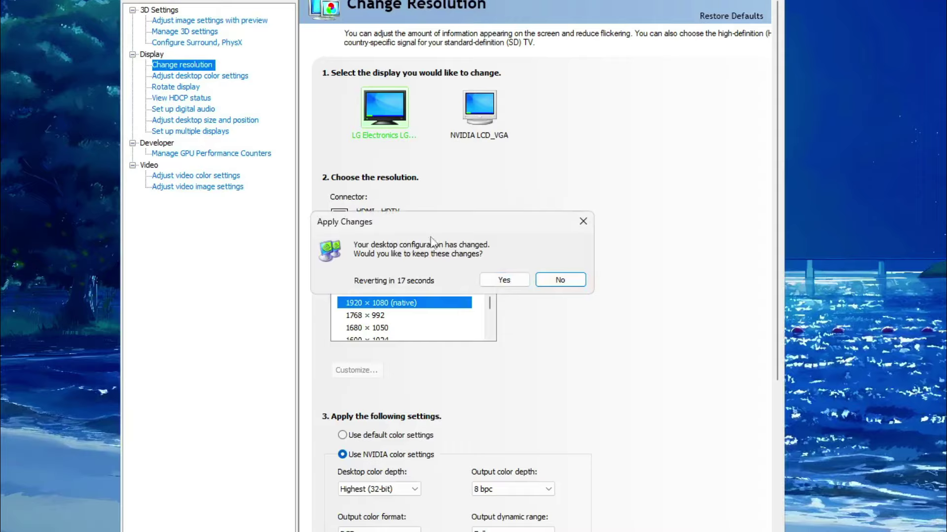
{"action": "left_click", "coordinate": [504, 280]}
Set the LG display's output dynamic range to Full in the NVIDIA color settings
{"action": "scroll", "coordinate": [664, 364], "scroll_direction": "down", "scroll_amount": 3}
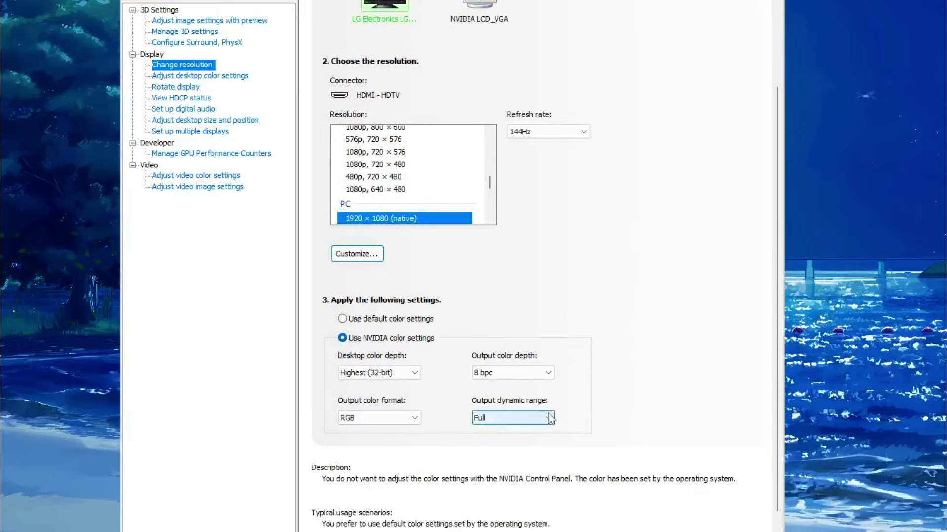
{"action": "scroll", "coordinate": [523, 420], "scroll_direction": "down", "scroll_amount": 2}
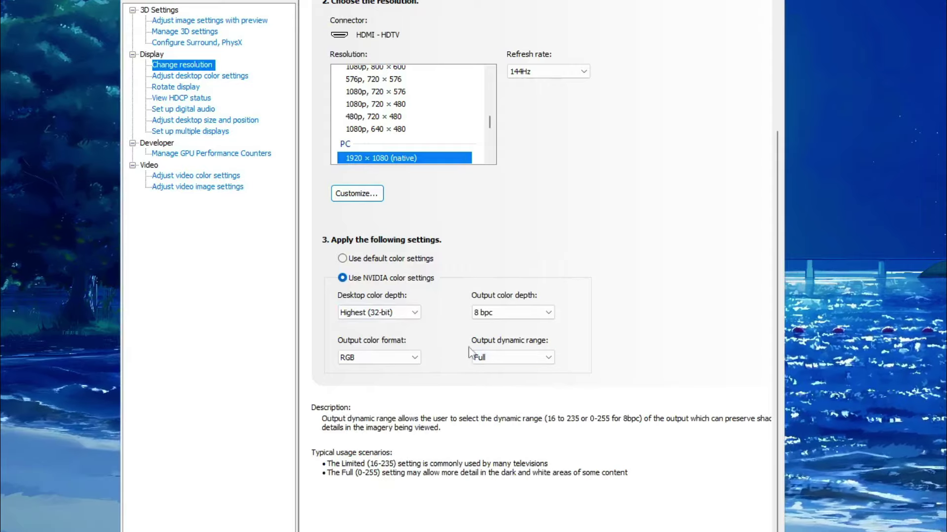
{"action": "left_click", "coordinate": [532, 356]}
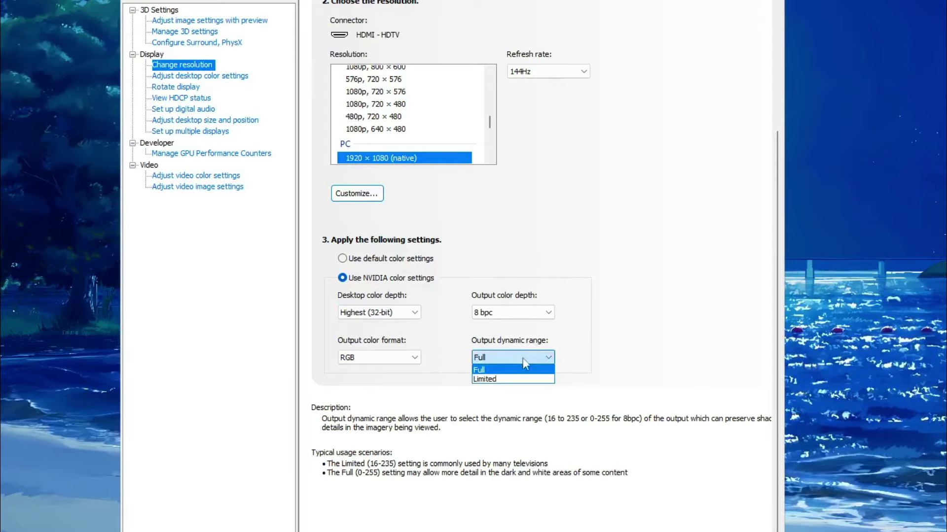
{"action": "left_click", "coordinate": [480, 373]}
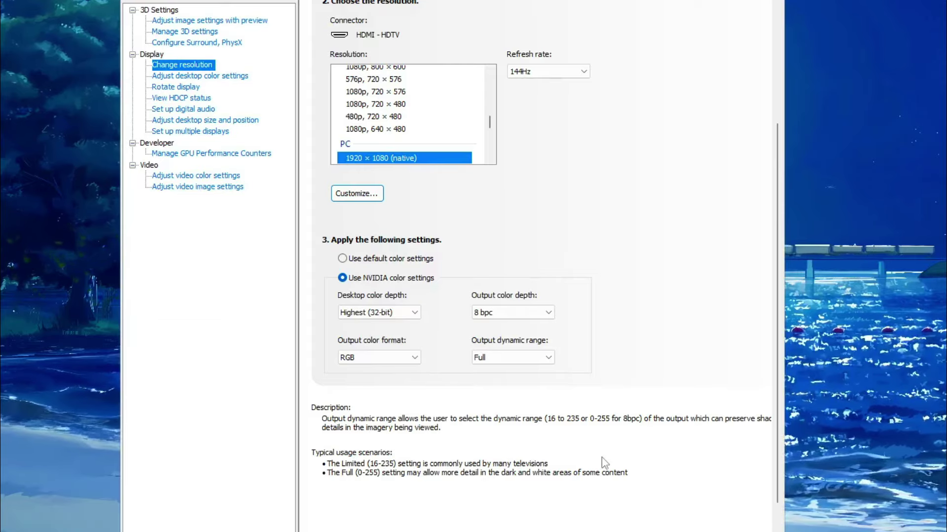
{"action": "scroll", "coordinate": [602, 461], "scroll_direction": "up", "scroll_amount": 3}
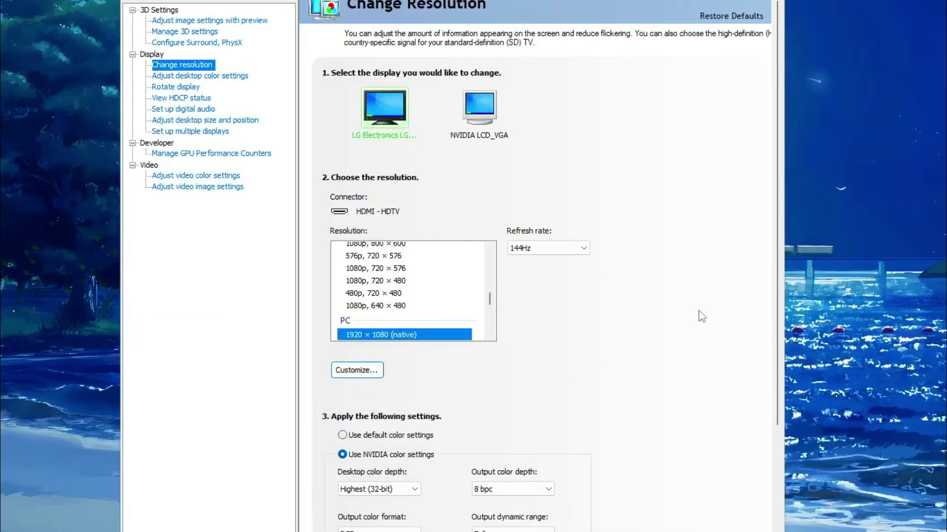
Try Digital vibrance at 50% in the desktop color settings, and set it to 80% for the LG display
{"action": "left_click", "coordinate": [197, 79]}
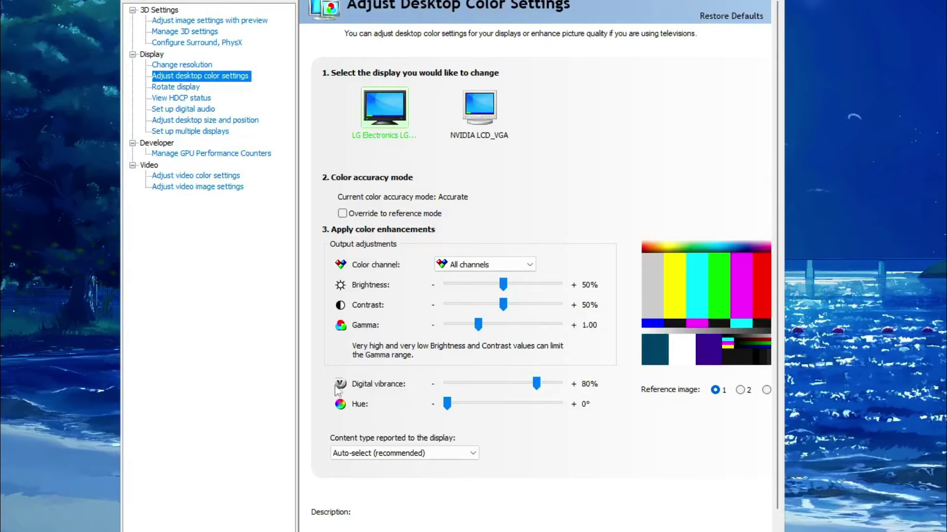
{"action": "mouse_move", "coordinate": [348, 389]}
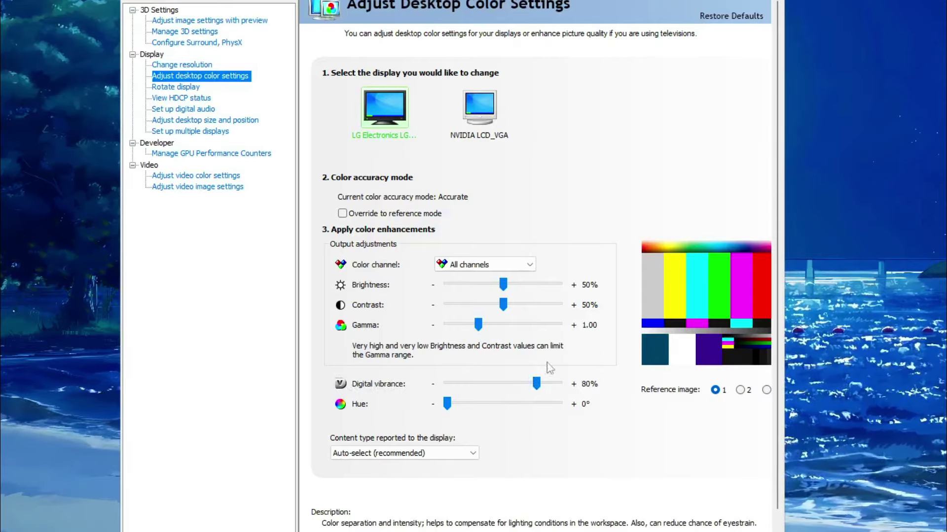
{"action": "left_click_drag", "start_coordinate": [536, 383], "coordinate": [505, 387]}
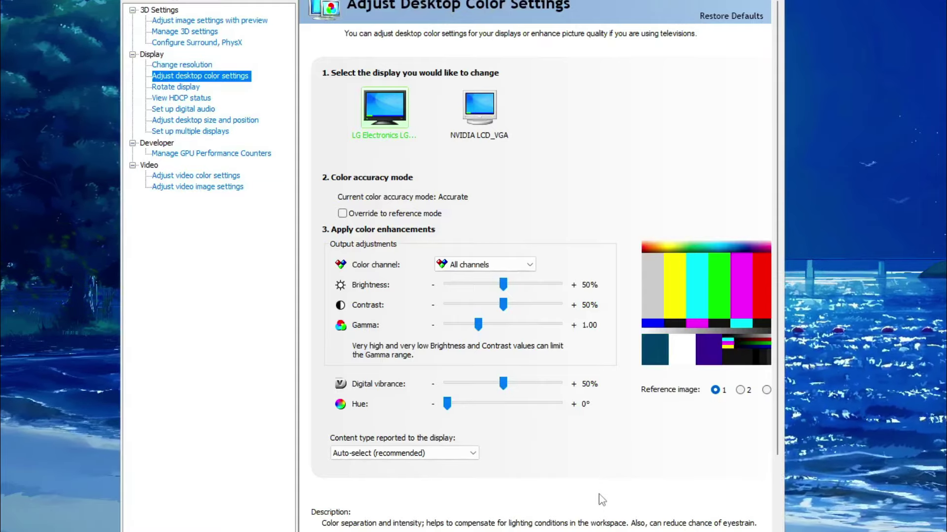
{"action": "left_click_drag", "start_coordinate": [504, 387], "coordinate": [540, 390]}
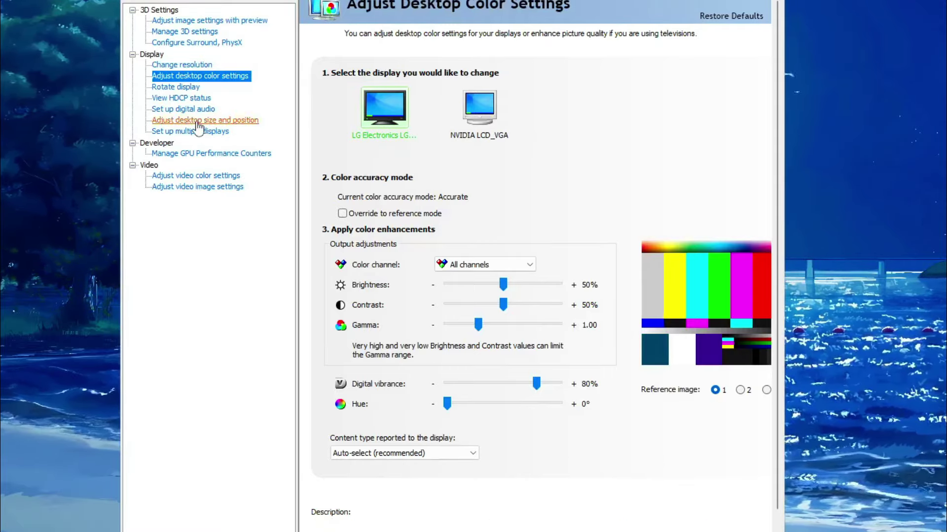
Review the desktop scaling settings for the LG display and the access options for the GPU performance counters
{"action": "left_click", "coordinate": [217, 121]}
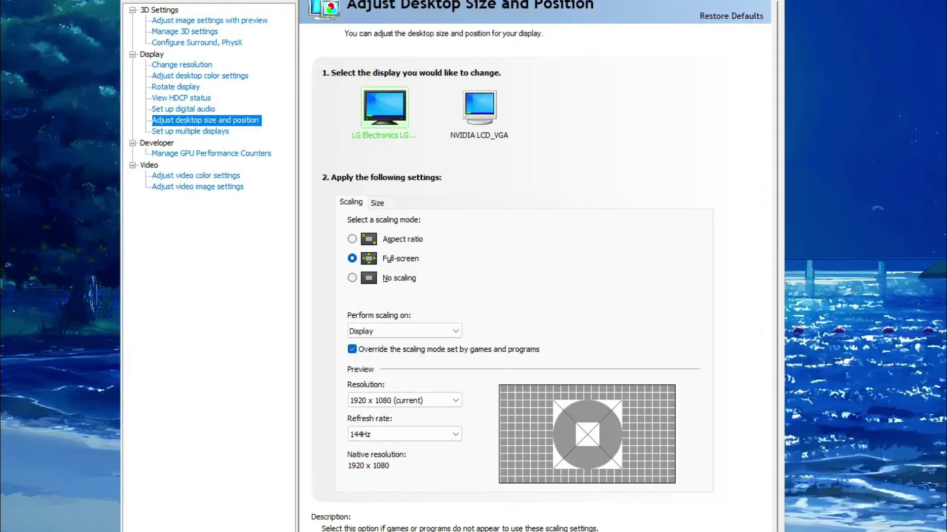
{"action": "left_click", "coordinate": [155, 144]}
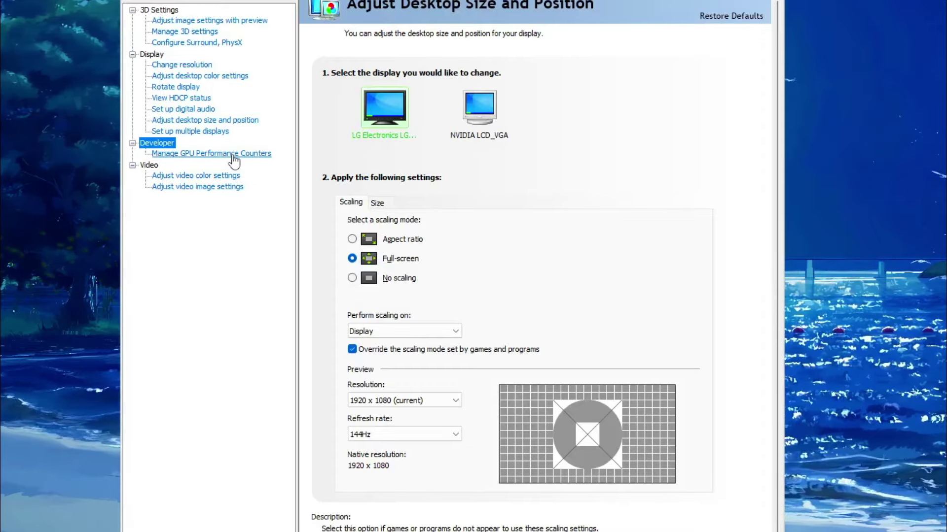
{"action": "left_click", "coordinate": [199, 154]}
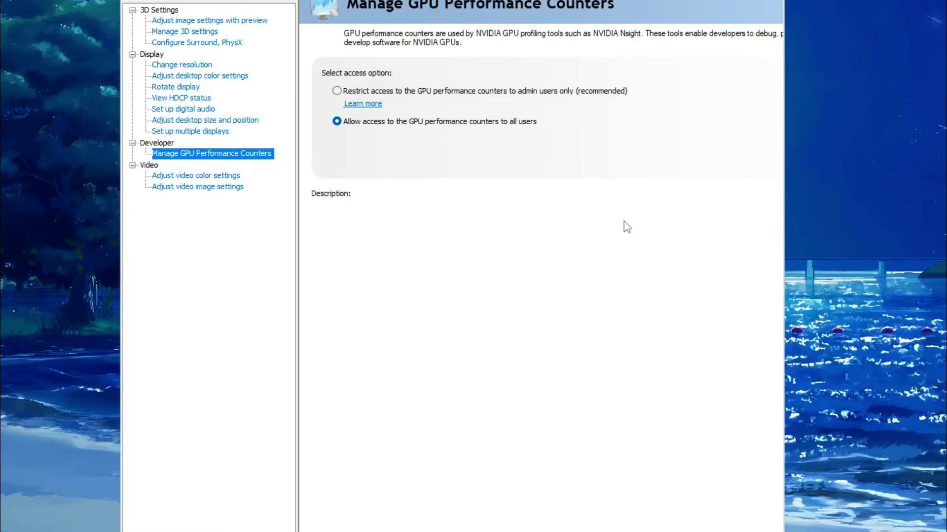
{"action": "mouse_move", "coordinate": [356, 127]}
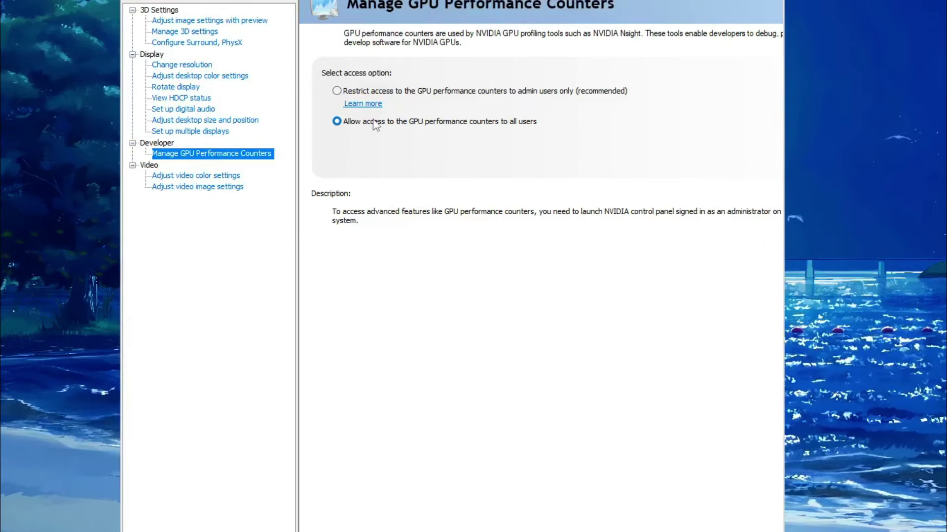
{"action": "mouse_move", "coordinate": [384, 97]}
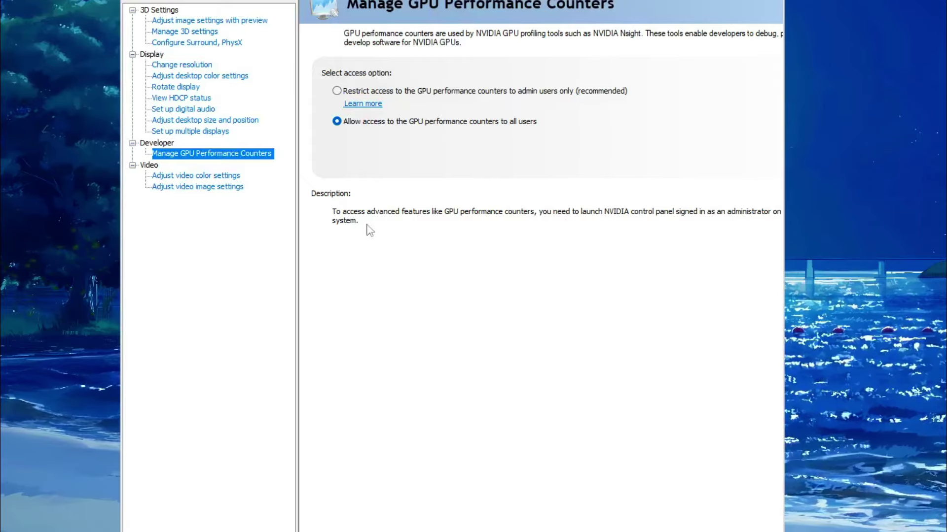
Set the video color dynamic range to Full (0-255) under the NVIDIA settings and keep the changes
{"action": "left_click", "coordinate": [149, 165]}
{"action": "left_click", "coordinate": [179, 181]}
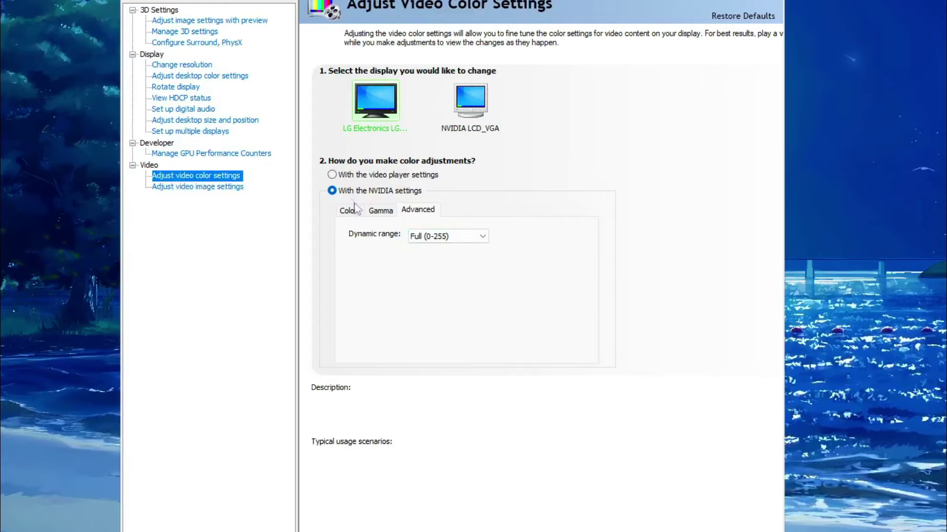
{"action": "mouse_move", "coordinate": [347, 198]}
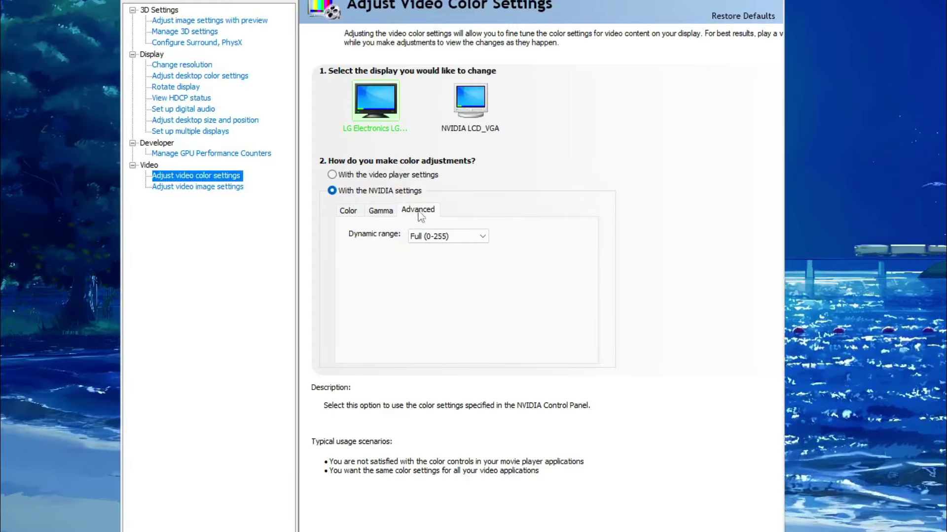
{"action": "left_click", "coordinate": [441, 239]}
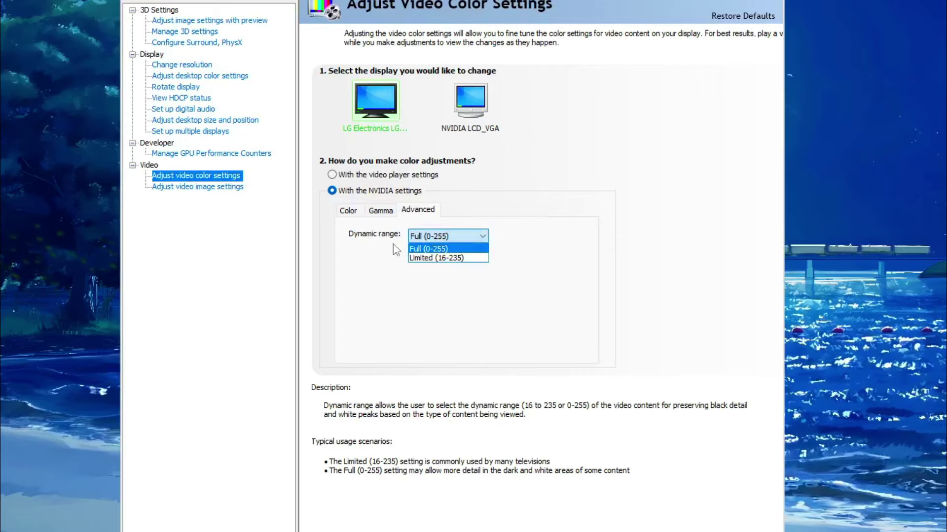
{"action": "left_click", "coordinate": [429, 249]}
{"action": "left_click", "coordinate": [440, 236]}
{"action": "left_click", "coordinate": [436, 258]}
{"action": "left_click", "coordinate": [440, 237]}
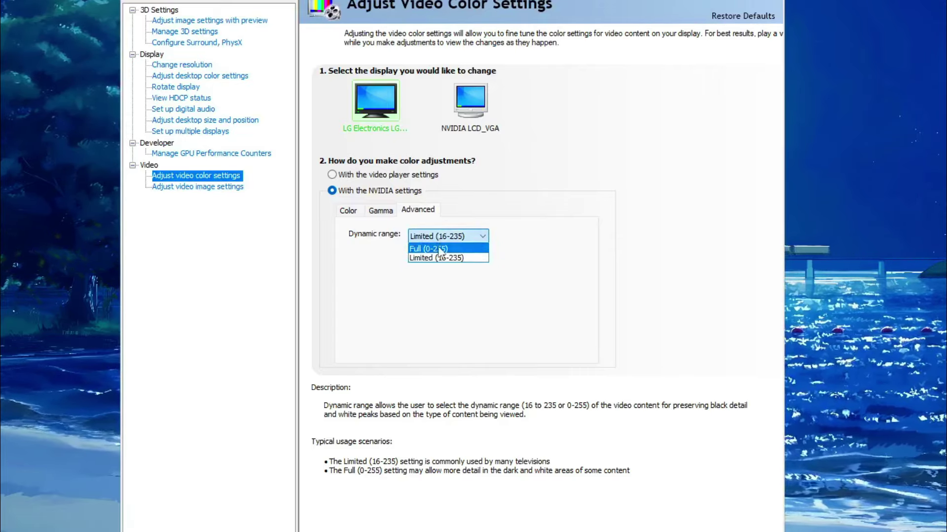
{"action": "left_click", "coordinate": [429, 248]}
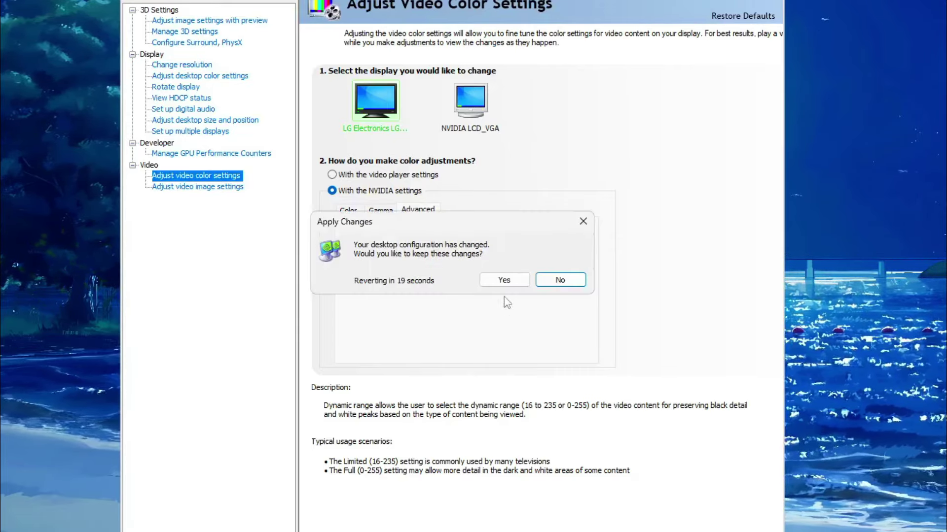
{"action": "left_click", "coordinate": [506, 281]}
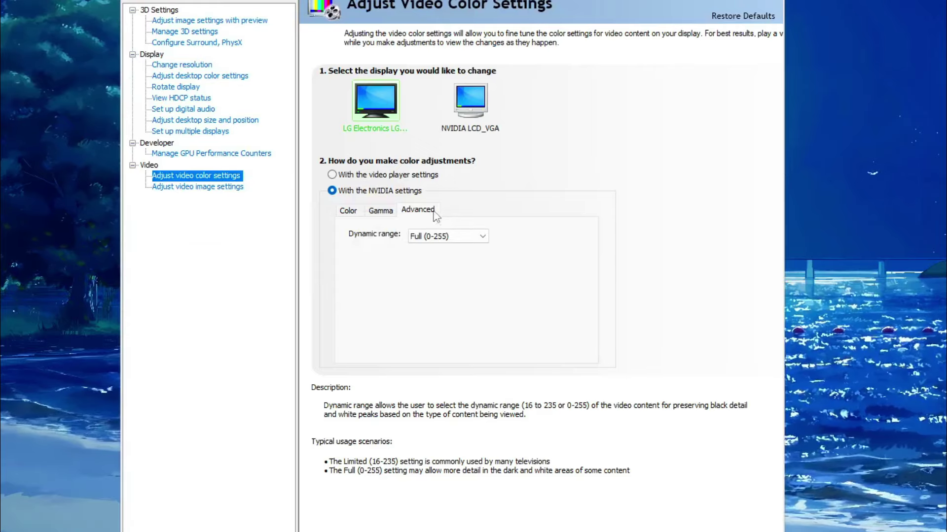
Set Edge enhancement and Noise reduction to 0% in the video image settings, using the NVIDIA setting for both
{"action": "left_click", "coordinate": [217, 188]}
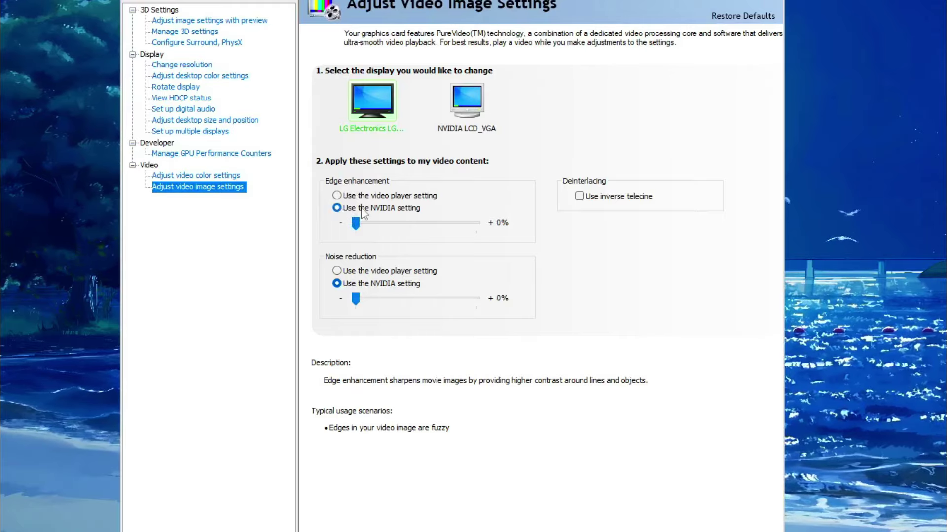
{"action": "left_click_drag", "start_coordinate": [356, 223], "coordinate": [127, 254]}
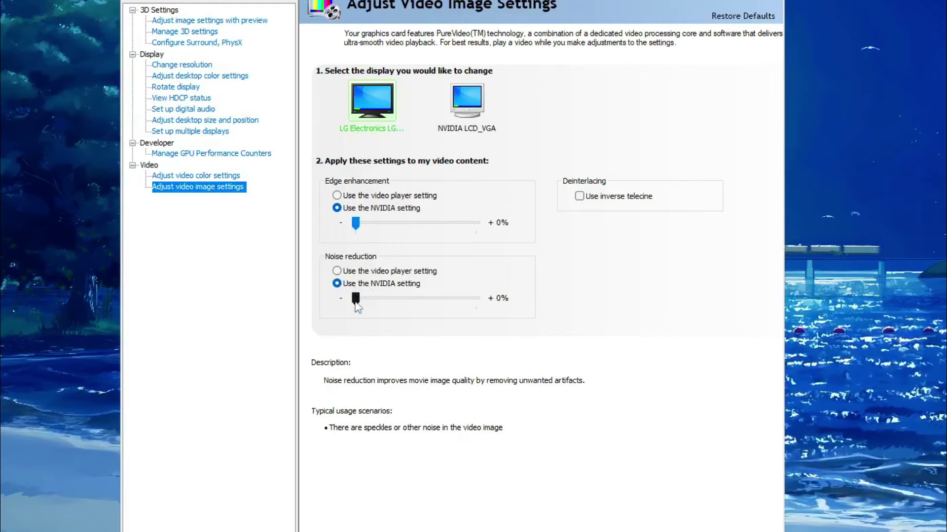
{"action": "left_click_drag", "start_coordinate": [356, 298], "coordinate": [258, 320]}
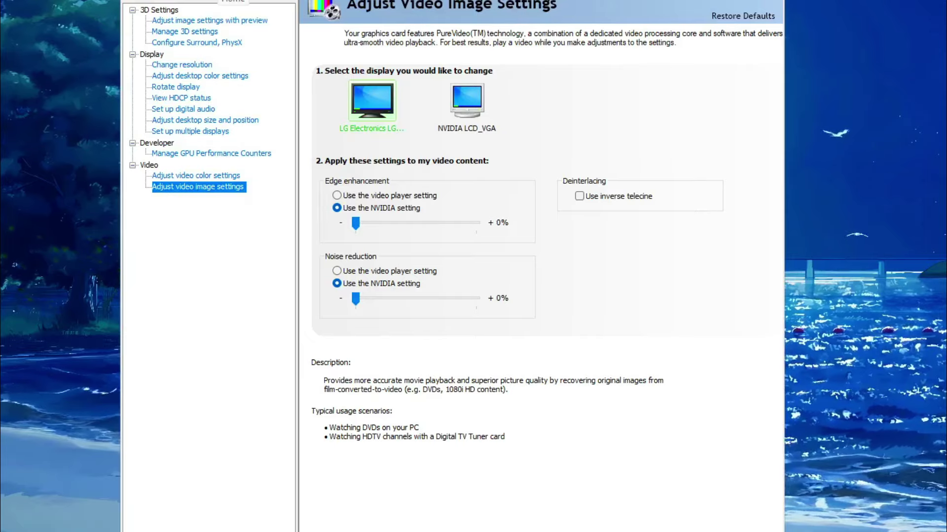
Review the Low Latency Mode choices in the global 3D settings and select On
{"action": "left_click", "coordinate": [213, 33]}
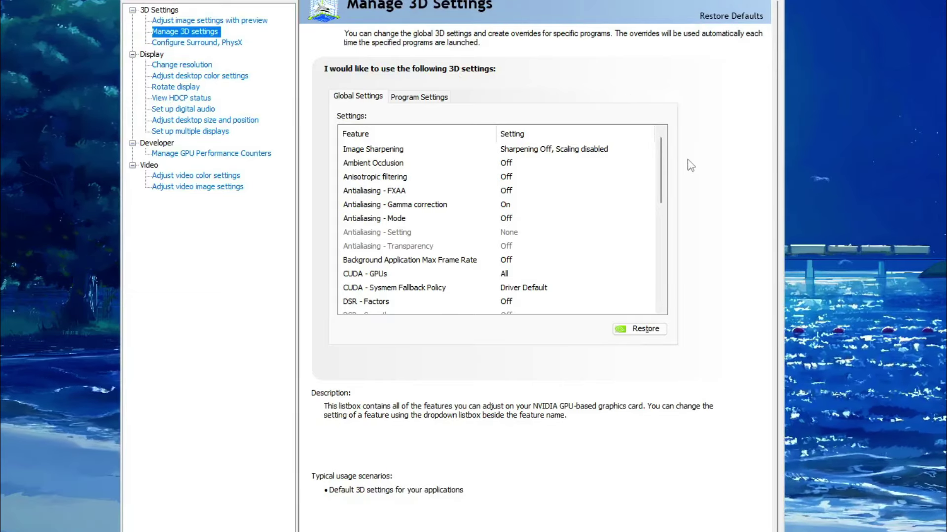
{"action": "left_click_drag", "start_coordinate": [670, 172], "coordinate": [675, 223]}
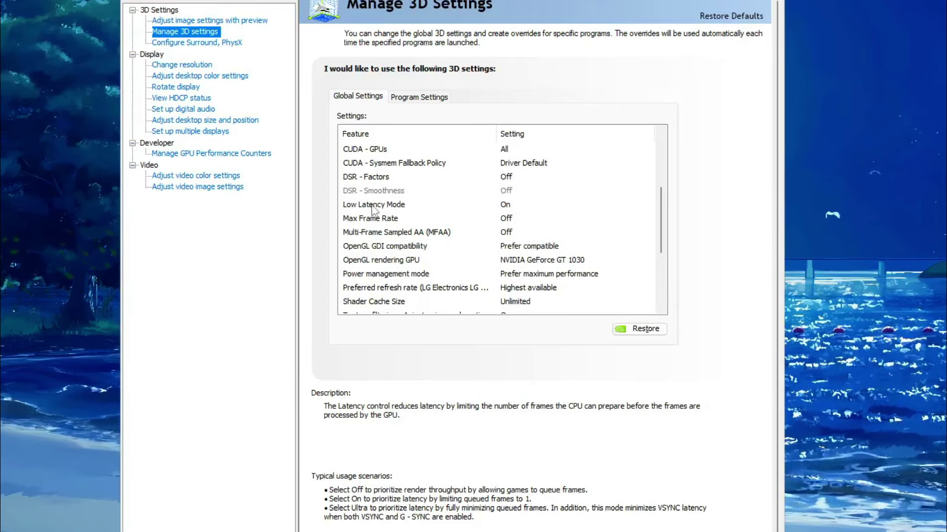
{"action": "left_click", "coordinate": [534, 206]}
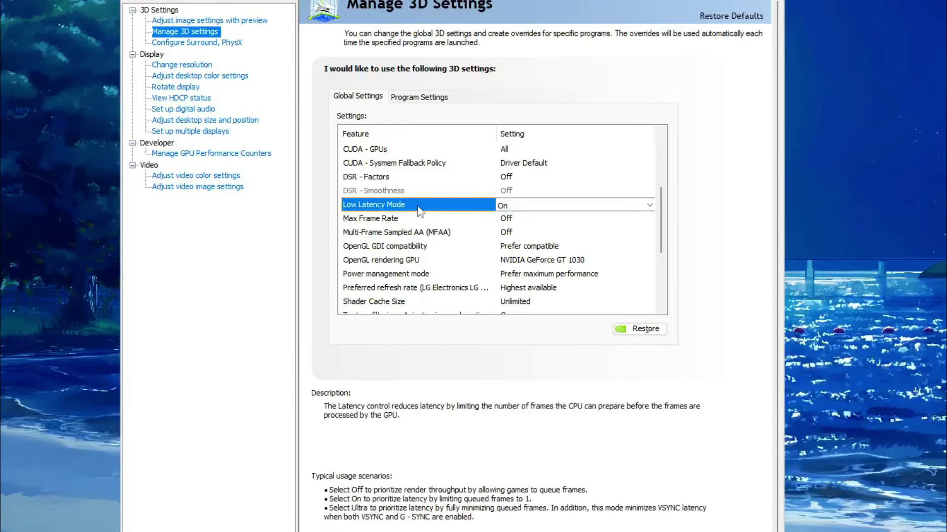
{"action": "left_click", "coordinate": [606, 206]}
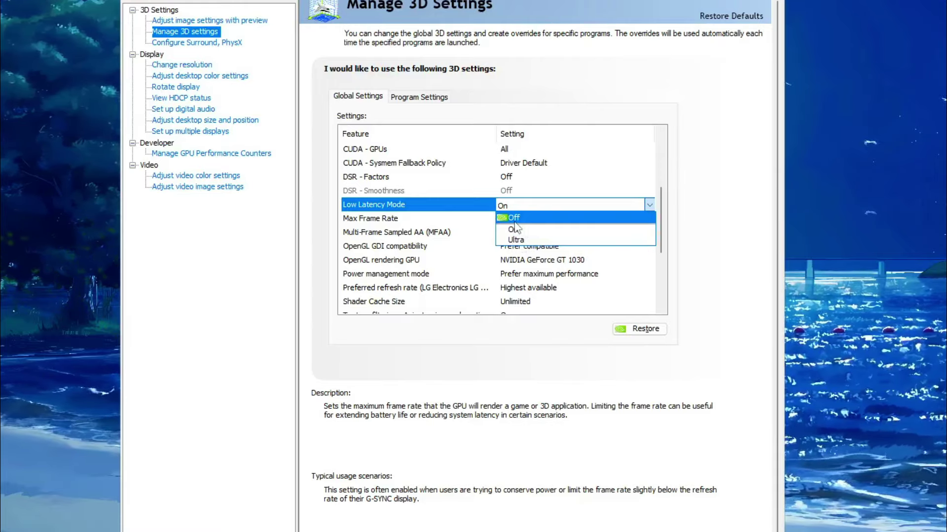
{"action": "left_click", "coordinate": [546, 233]}
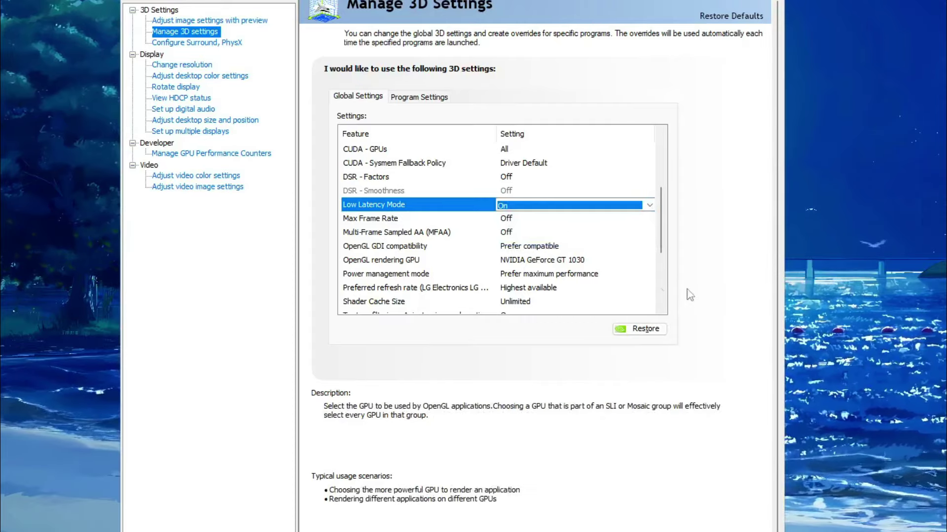
{"action": "left_click", "coordinate": [592, 209]}
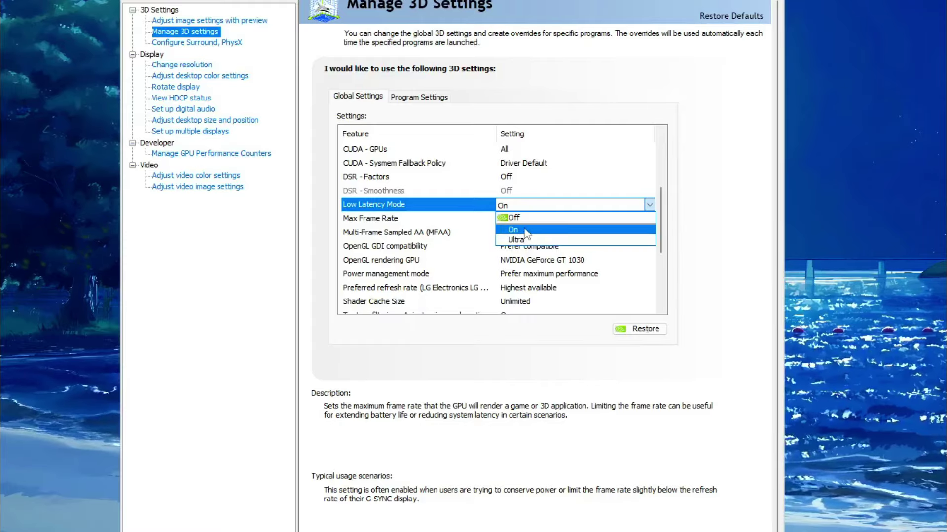
{"action": "left_click", "coordinate": [595, 261]}
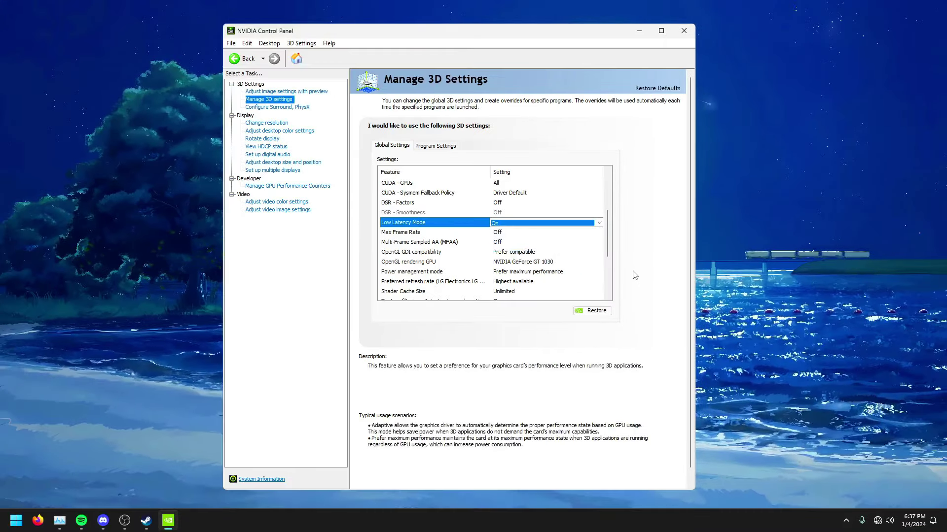
Return to the control panel's start page and close the NVIDIA Control Panel to get back to the desktop
{"action": "key", "text": "alt+Left"}
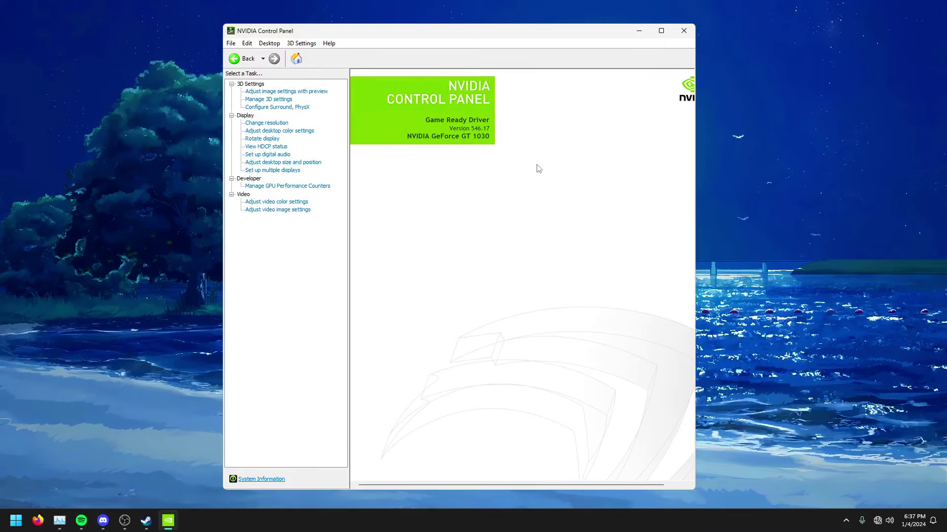
{"action": "left_click", "coordinate": [684, 30]}
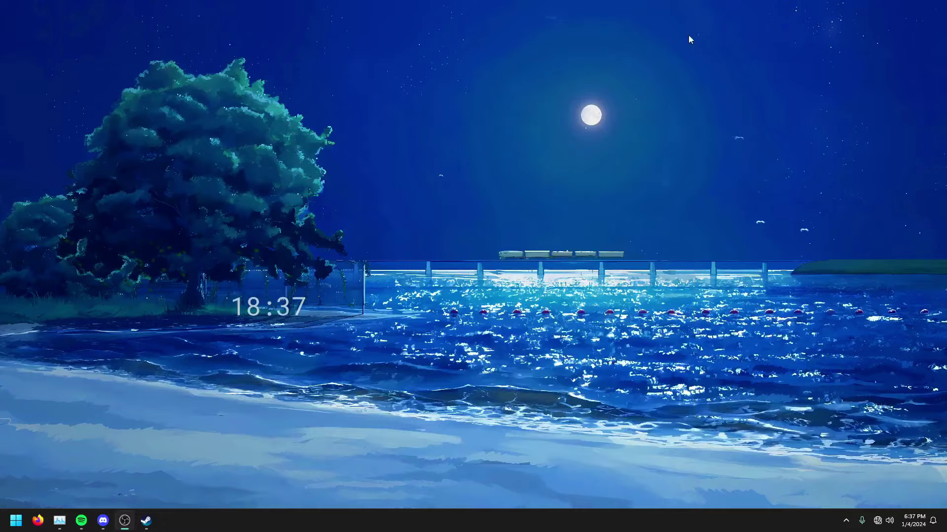
{"action": "right_click", "coordinate": [533, 219]}
{"action": "left_click", "coordinate": [571, 250]}
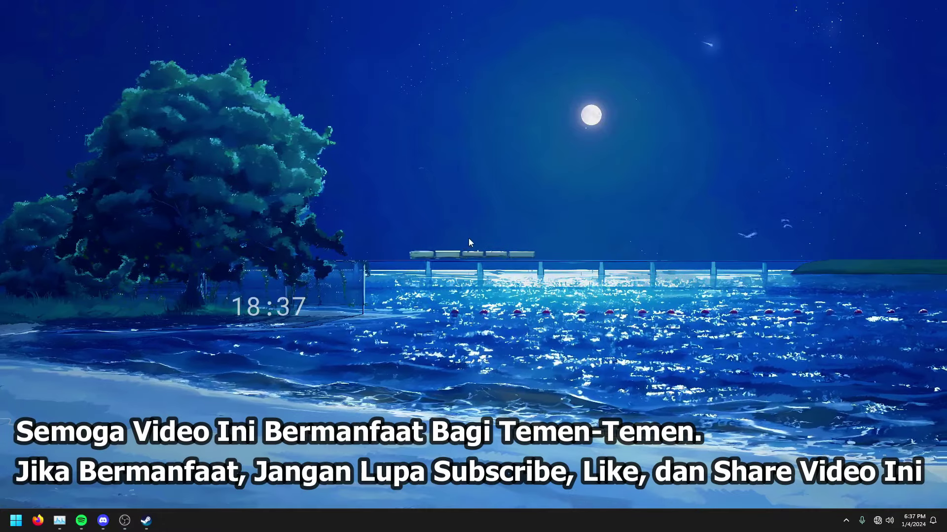